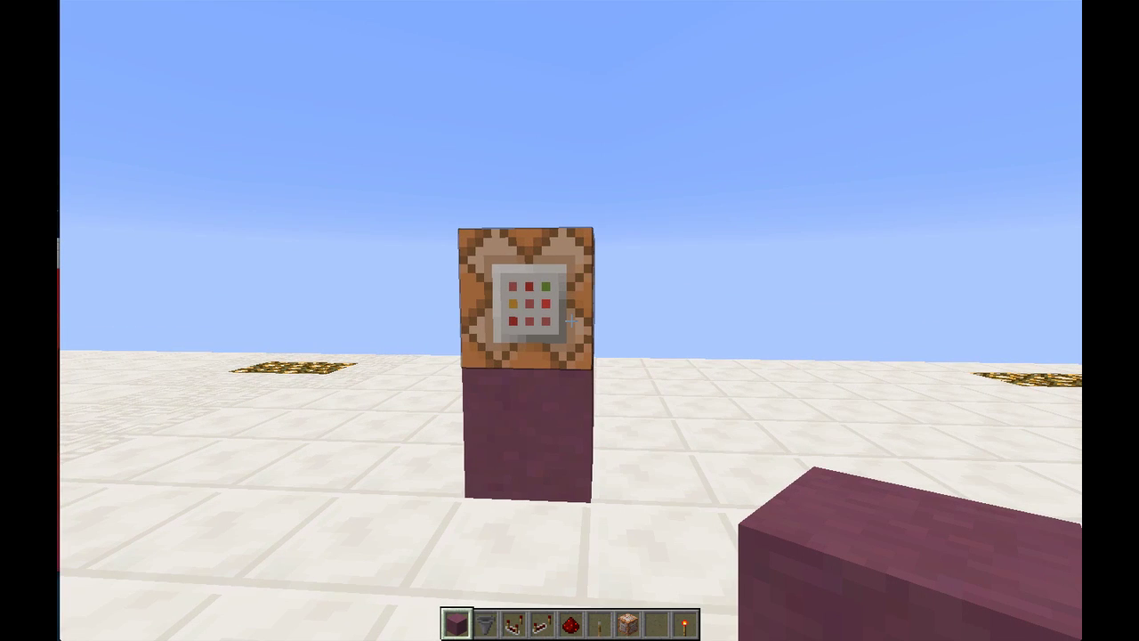
# Check the scoreboard command stored in the command block on top of the purple clay.
pyautogui.rightClick(569, 320)
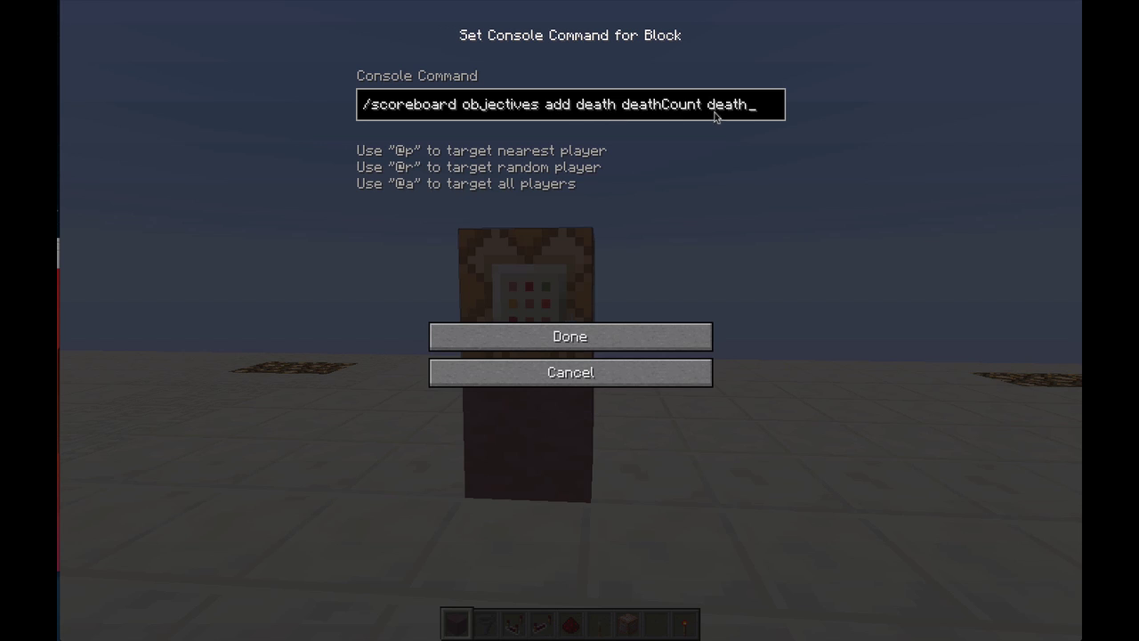
pyautogui.press('Escape')
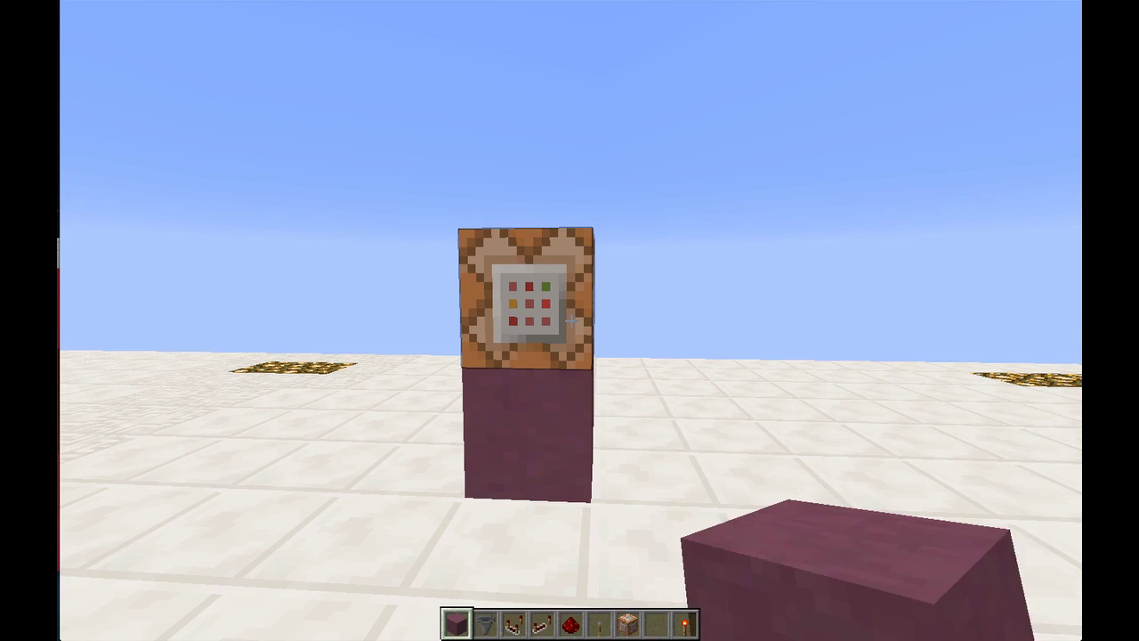
pyautogui.scroll(-7, 570, 320)
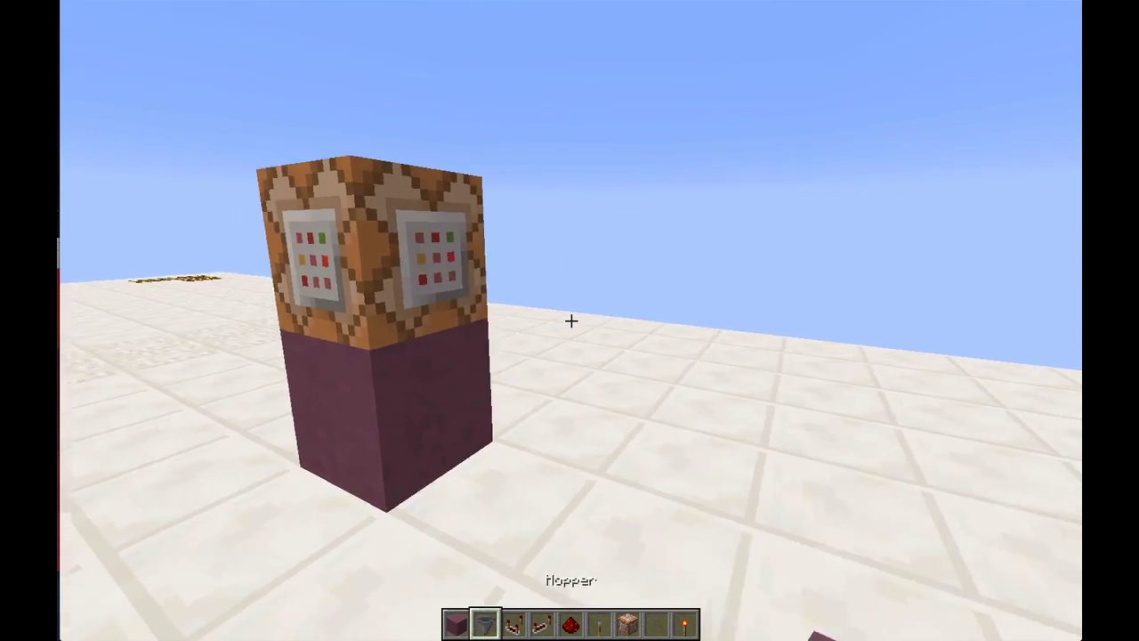
pyautogui.scroll(2, 570, 320)
pyautogui.press('d')
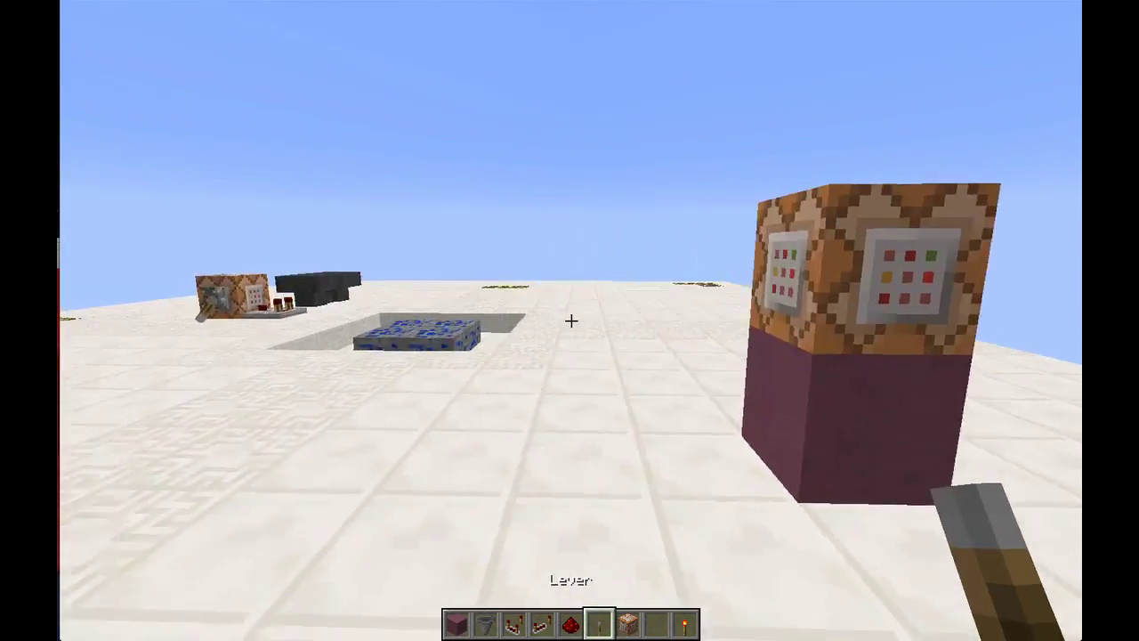
pyautogui.press('w')
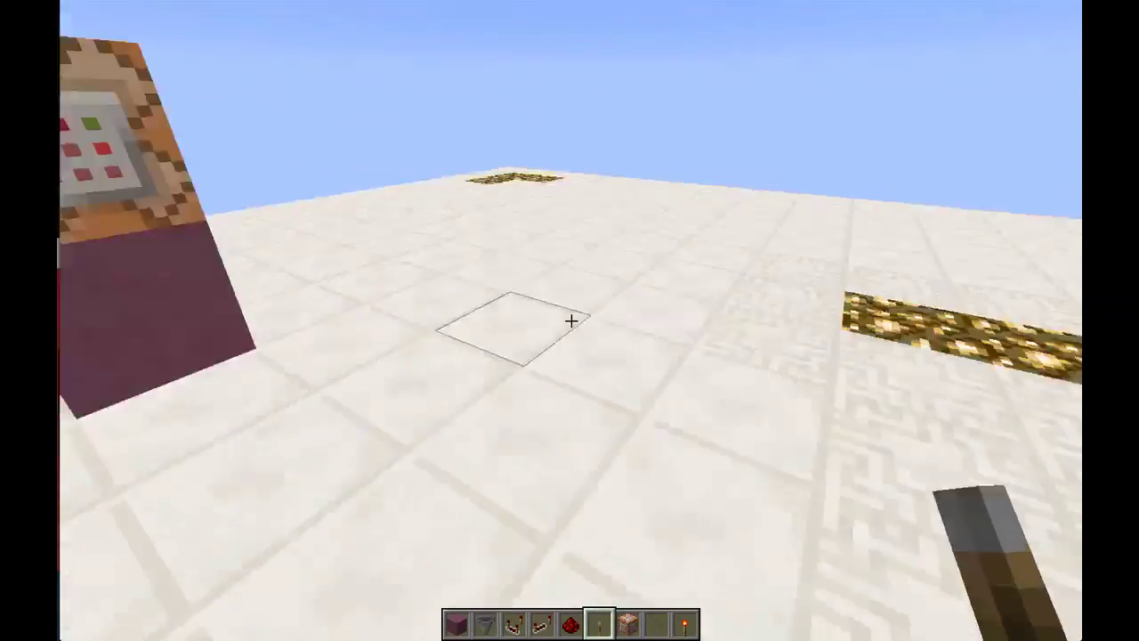
pyautogui.press('s')
pyautogui.press('w')
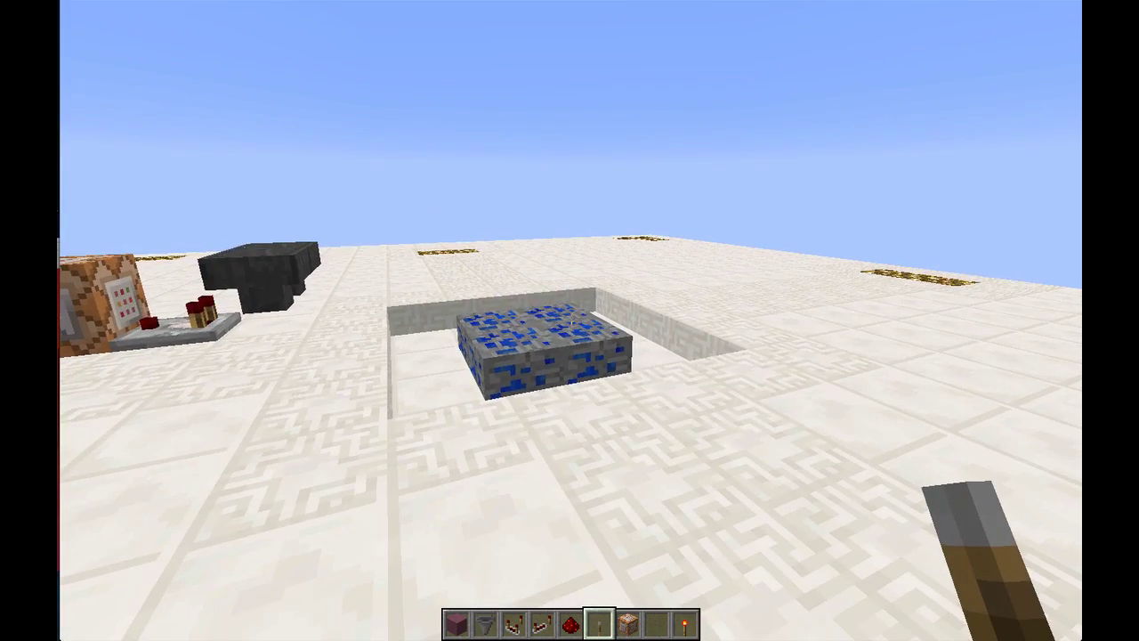
# Run the /scoreboard objectives setdisplay sidebar command for the death objective.
pyautogui.write('t')
pyautogui.write('/scoreboard')
pyautogui.write(' objectives')
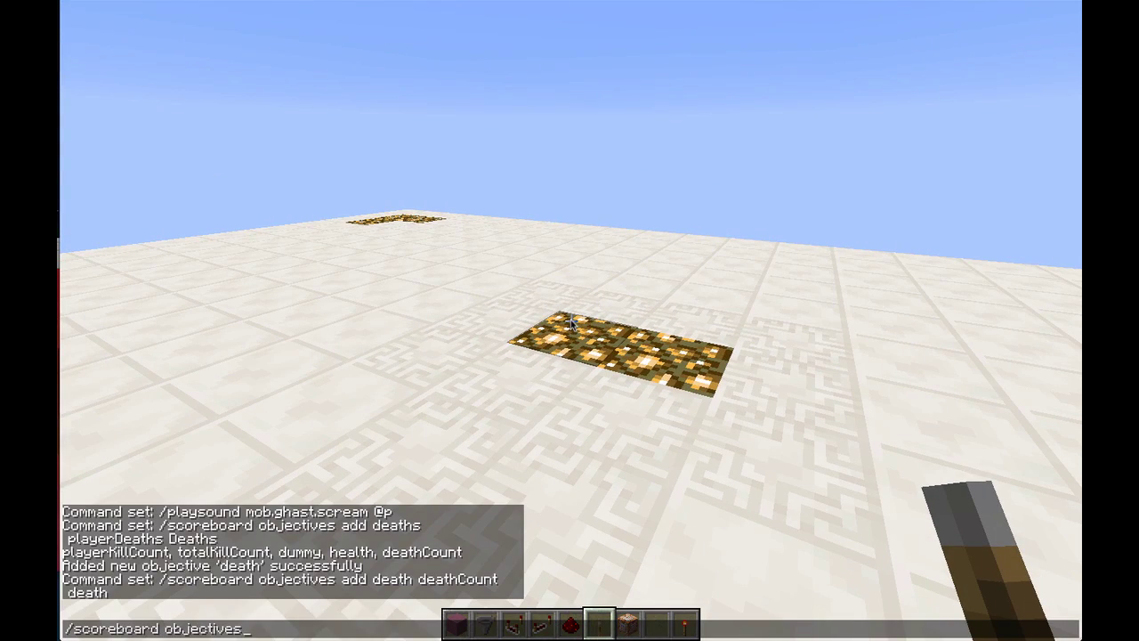
pyautogui.write(' s')
pyautogui.press('Tab')
pyautogui.write('sidebar')
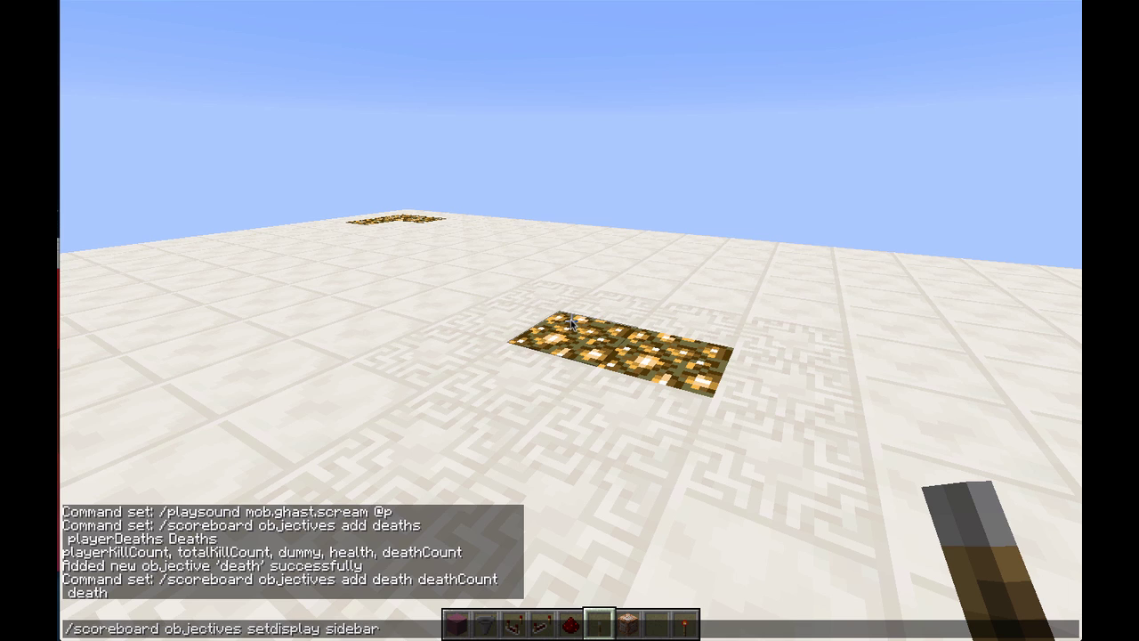
pyautogui.press('Return')
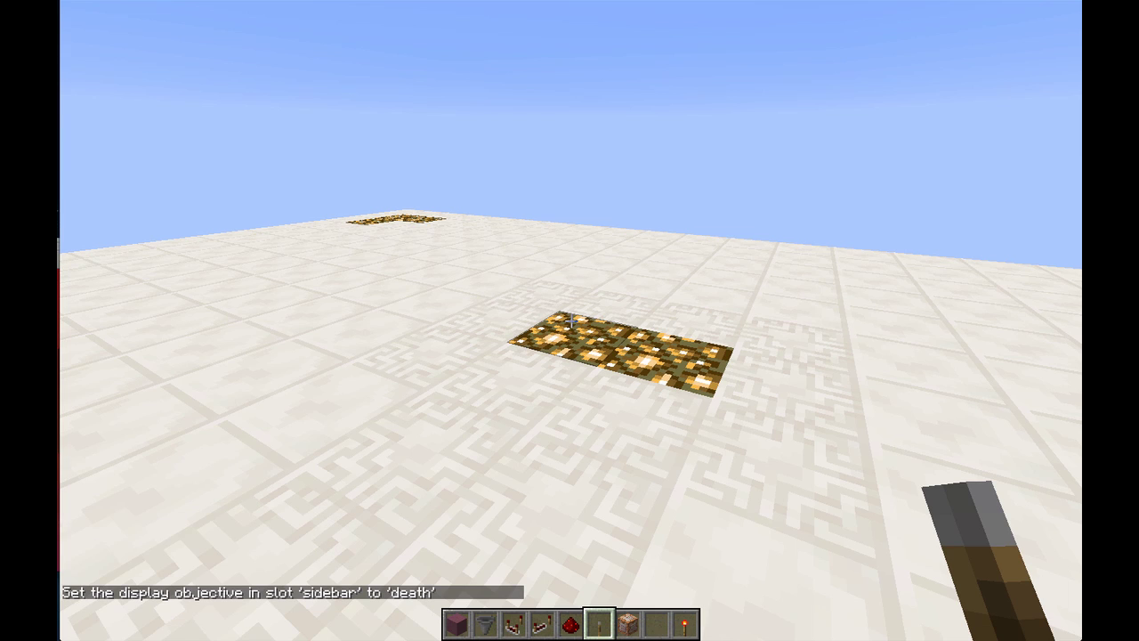
# Run /kill on the own player and respawn to register a death in the sidebar.
pyautogui.press('t')
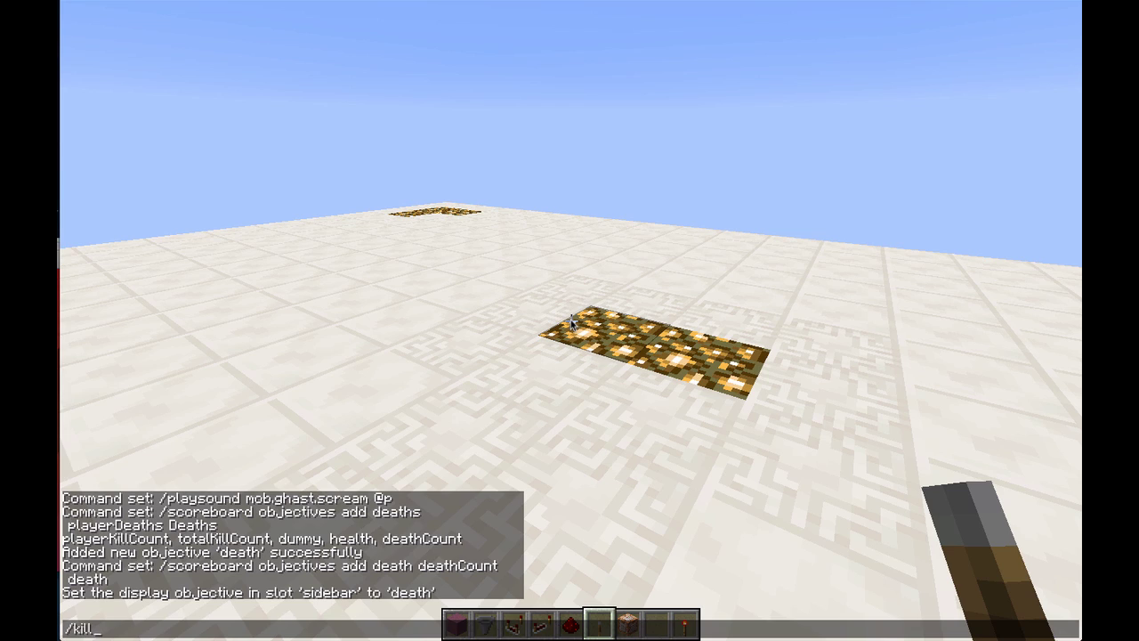
pyautogui.press('Return')
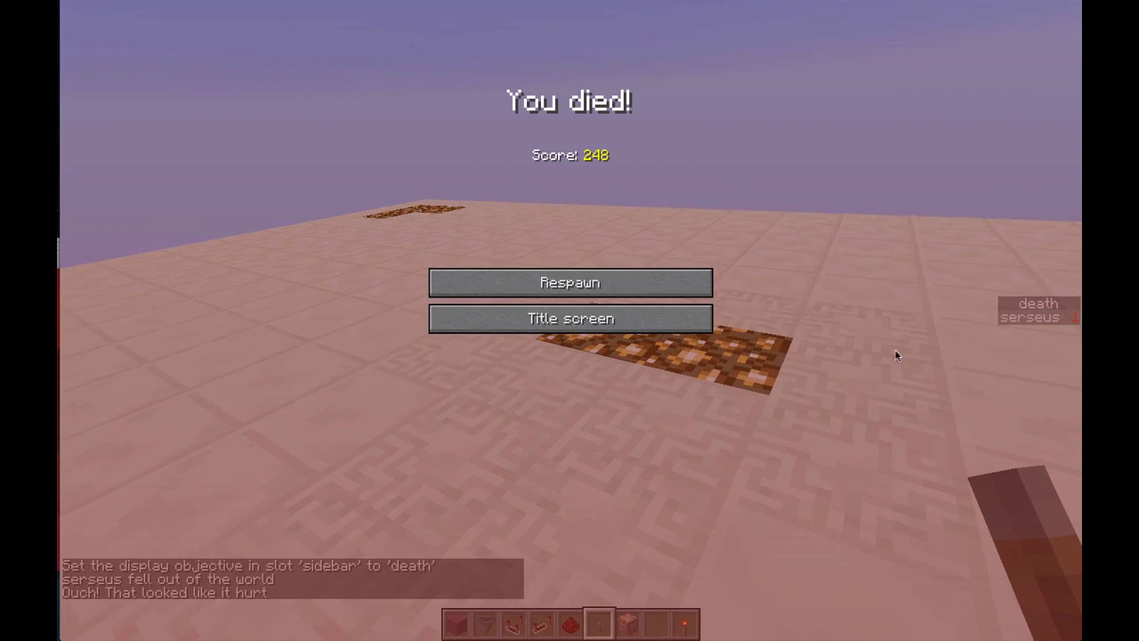
pyautogui.click(677, 283)
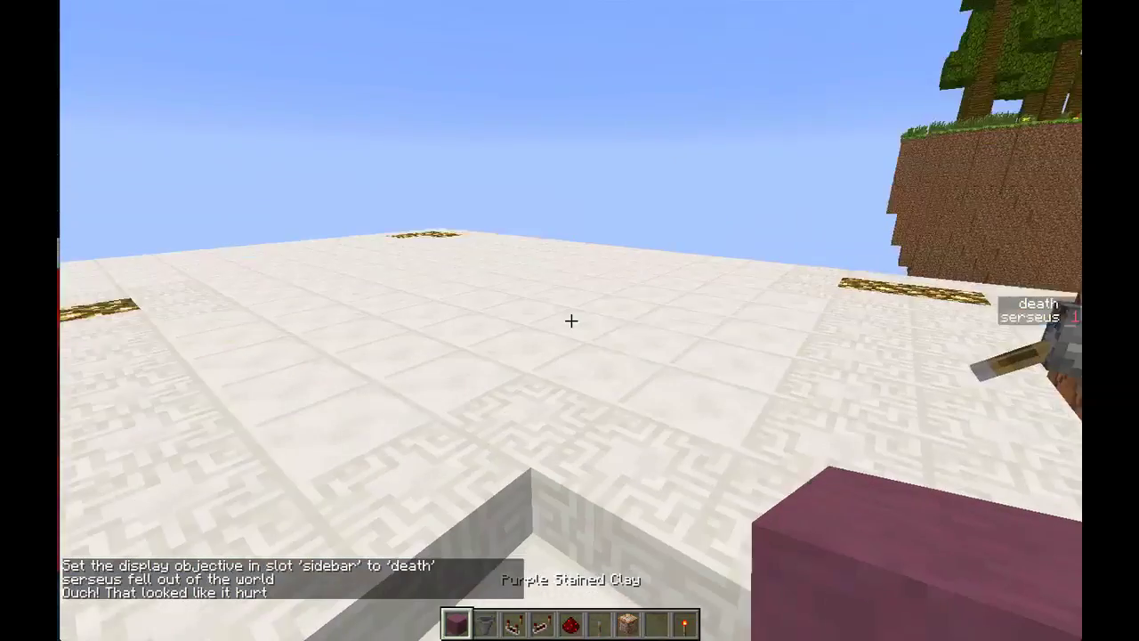
pyautogui.press('t')
pyautogui.press('Escape')
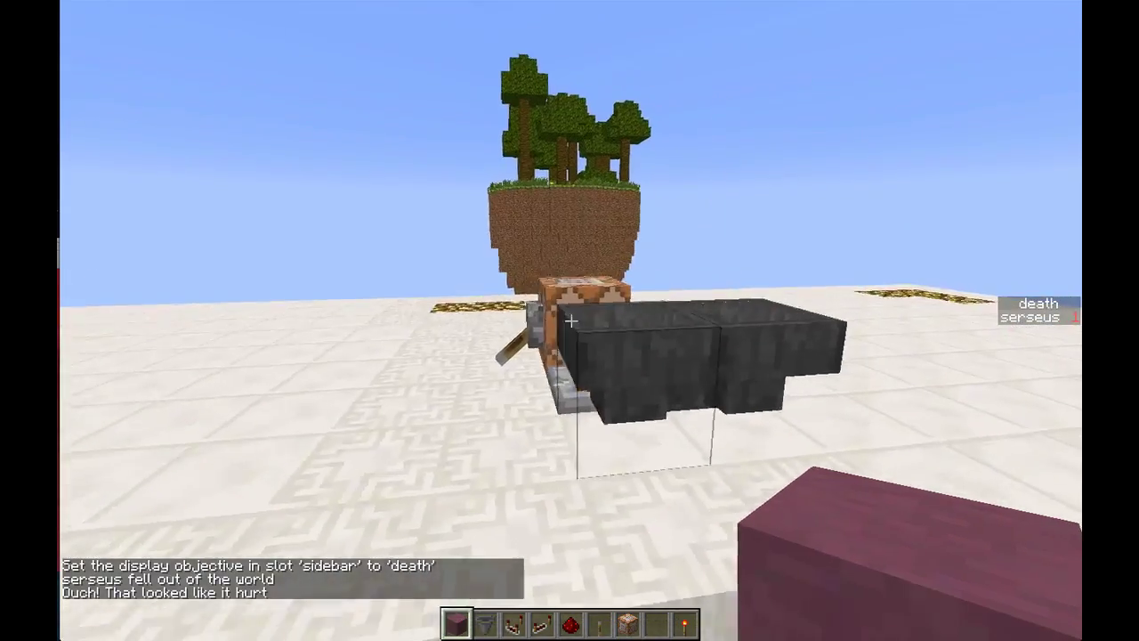
# Break the redstone comparator between the hoppers and the command block with the lever.
pyautogui.press('s')
pyautogui.press('d')
pyautogui.press('w')
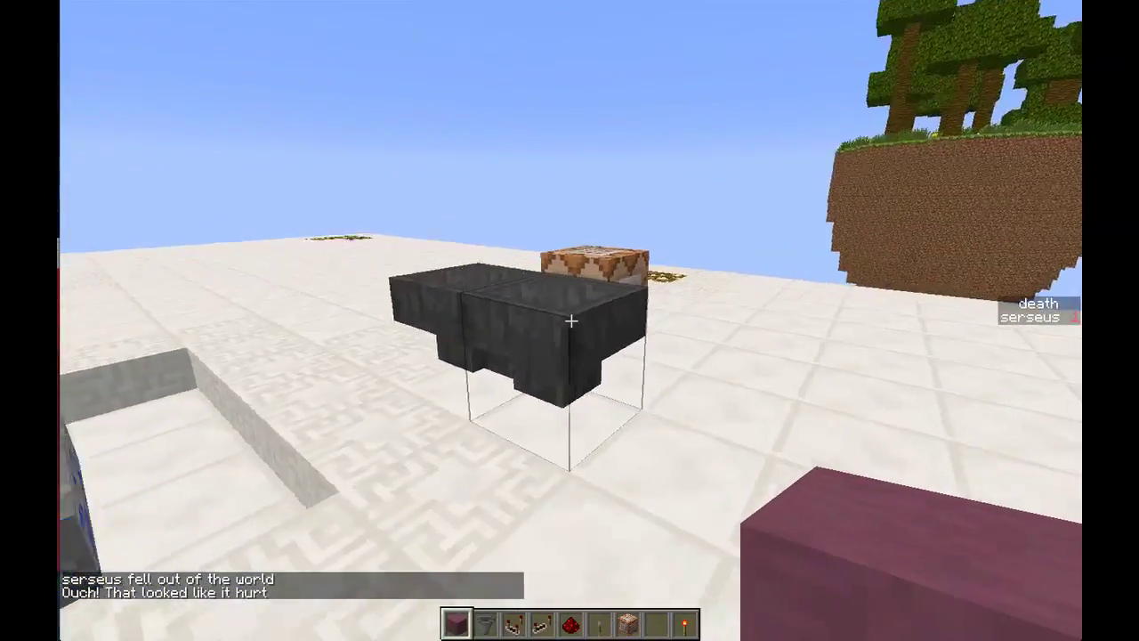
pyautogui.press('s')
pyautogui.press('d')
pyautogui.press('w')
pyautogui.click(572, 321)
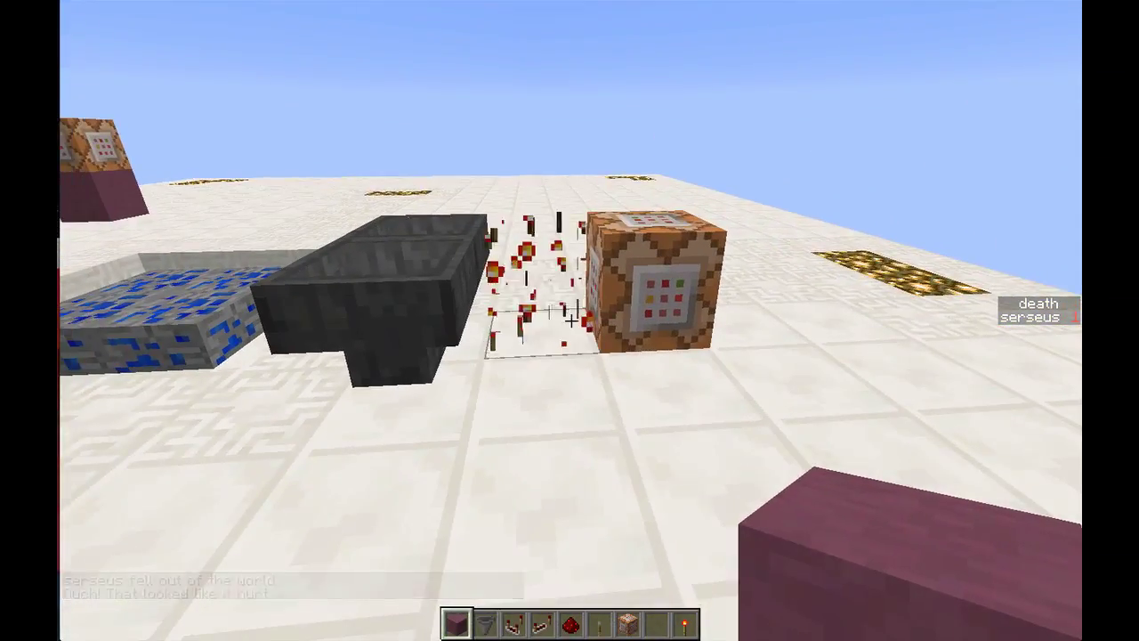
pyautogui.press('w')
pyautogui.press('d')
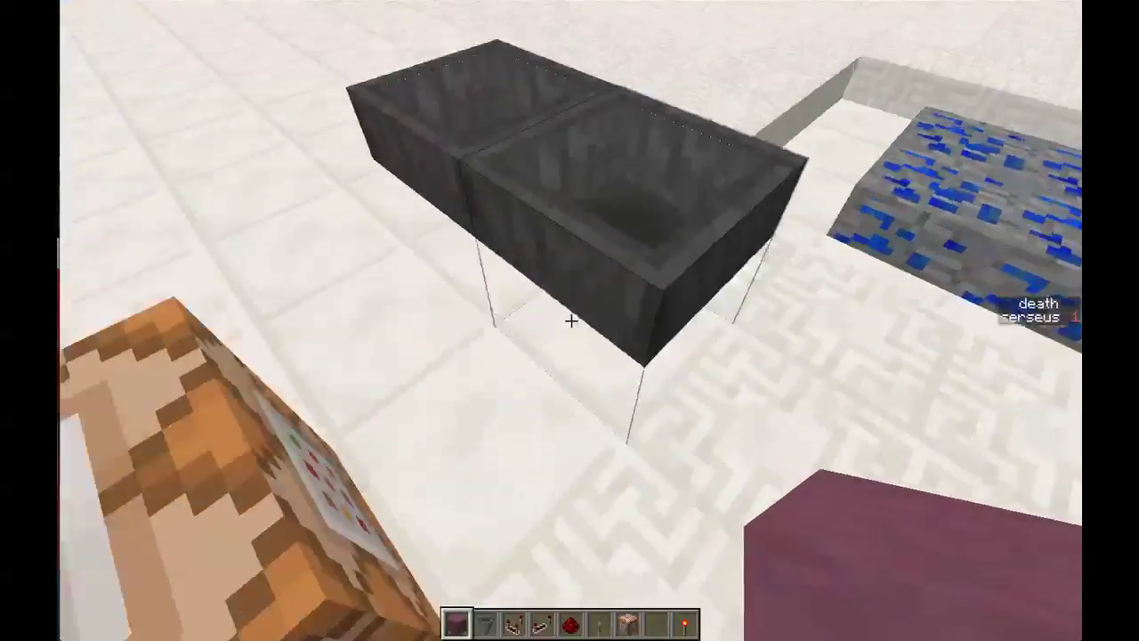
pyautogui.press('s')
pyautogui.scroll(-2, 571, 320)
pyautogui.scroll(1, 570, 320)
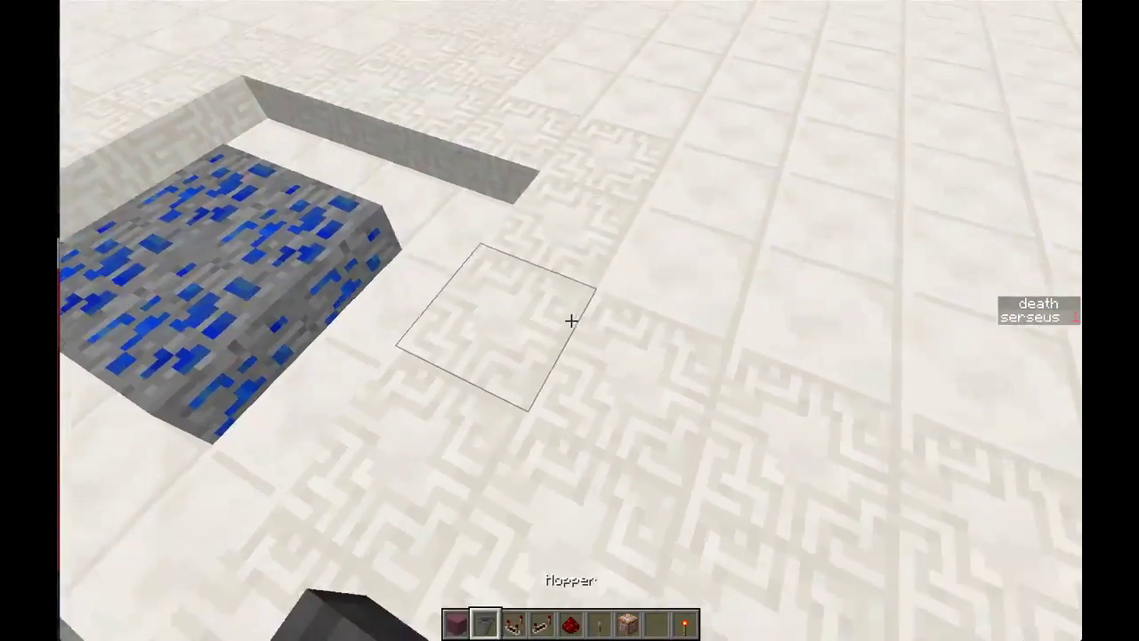
pyautogui.scroll(-1, 570, 321)
pyautogui.rightClick(570, 321)
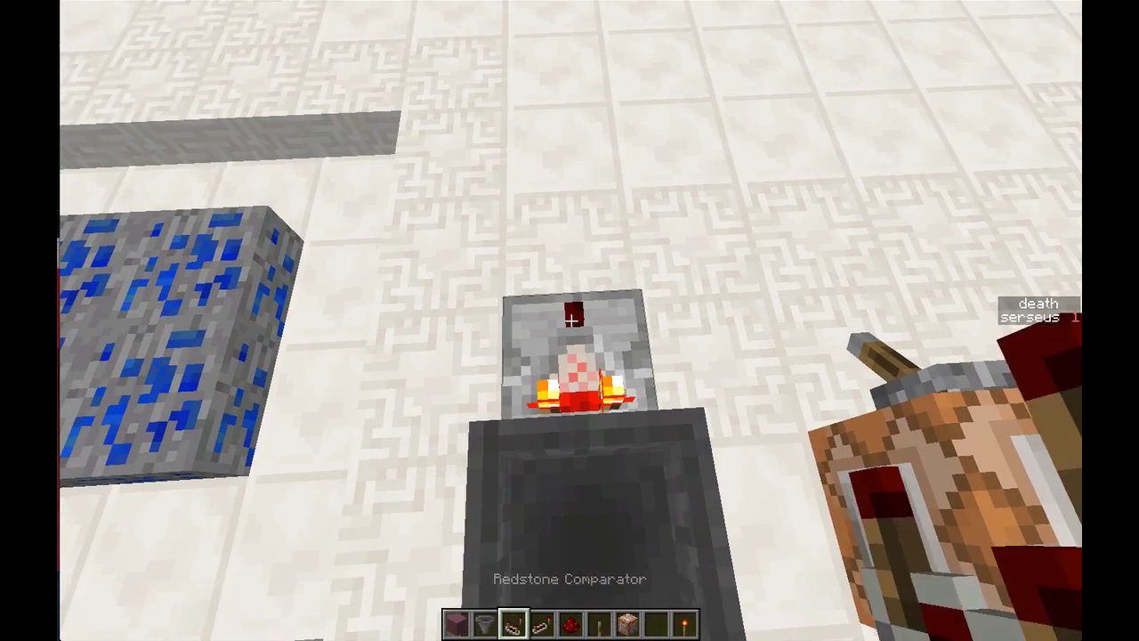
pyautogui.scroll(-4, 570, 320)
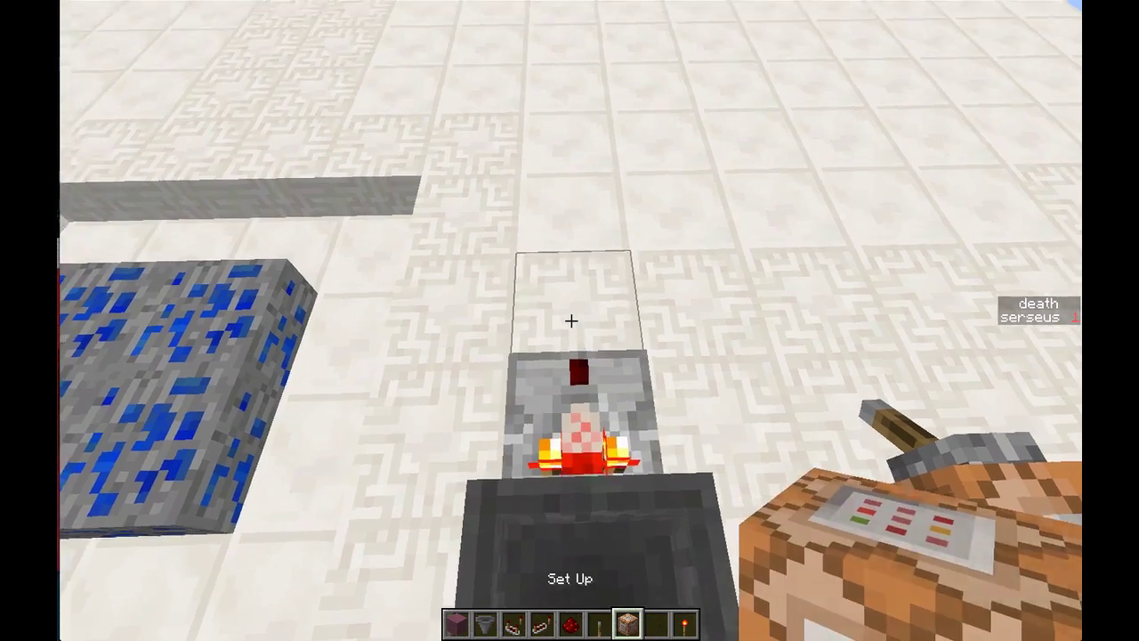
pyautogui.rightClick(571, 320)
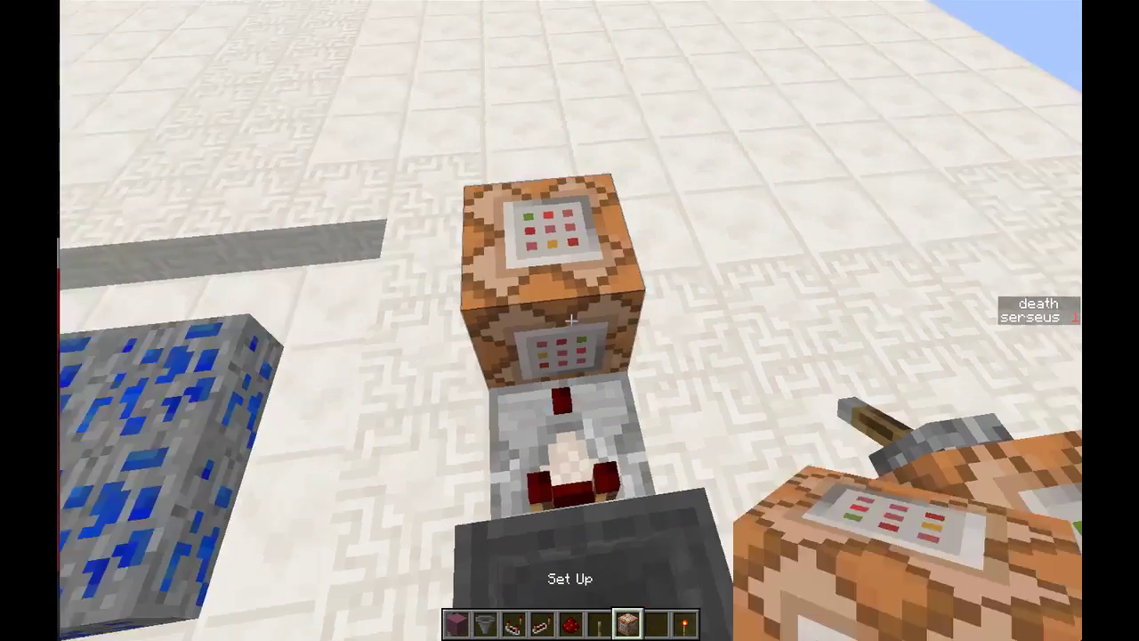
pyautogui.click(570, 320)
pyautogui.click(570, 320)
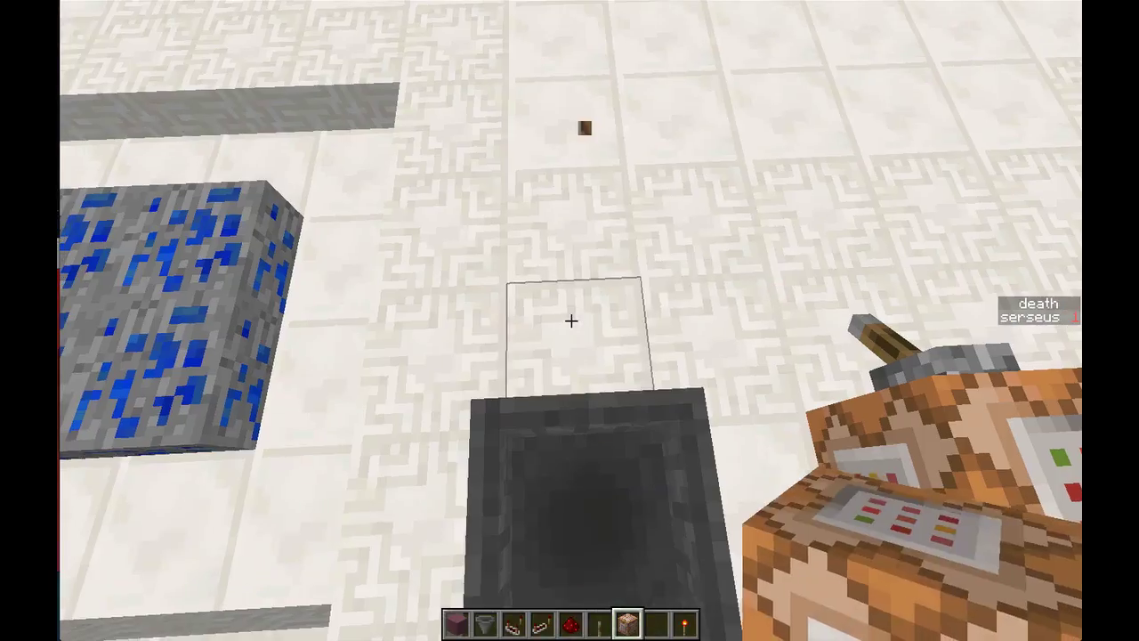
pyautogui.rightClick(570, 321)
pyautogui.click(570, 320)
# Place a redstone comparator leading out of the end hopper and a command block at the comparator's output.
pyautogui.scroll(4, 570, 320)
pyautogui.rightClick(570, 320)
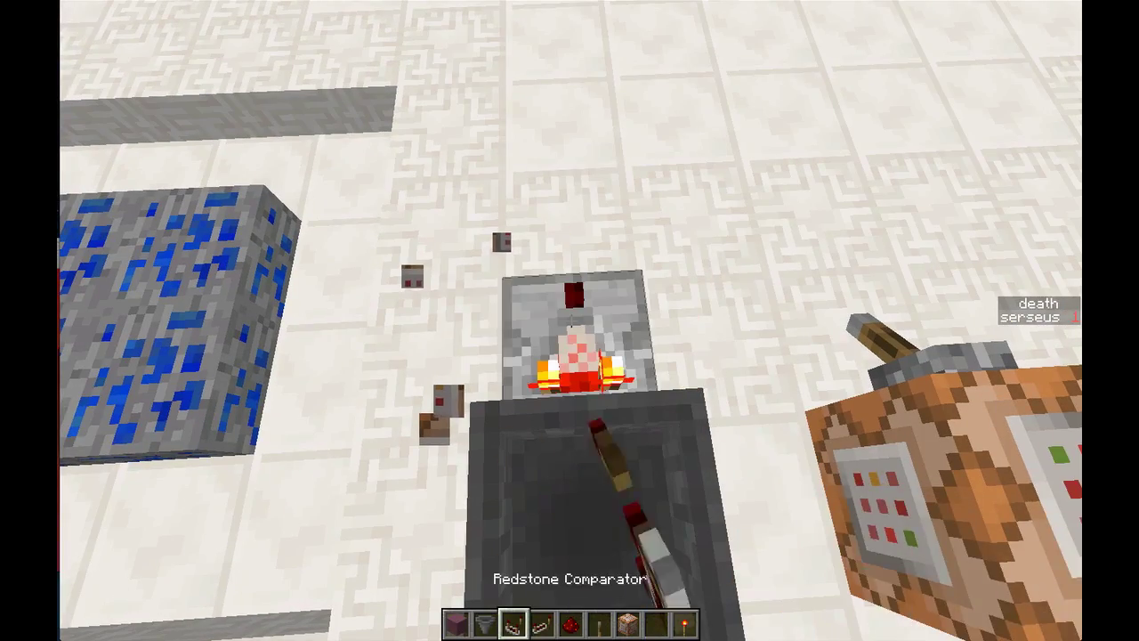
pyautogui.scroll(-1, 570, 320)
pyautogui.rightClick(571, 320)
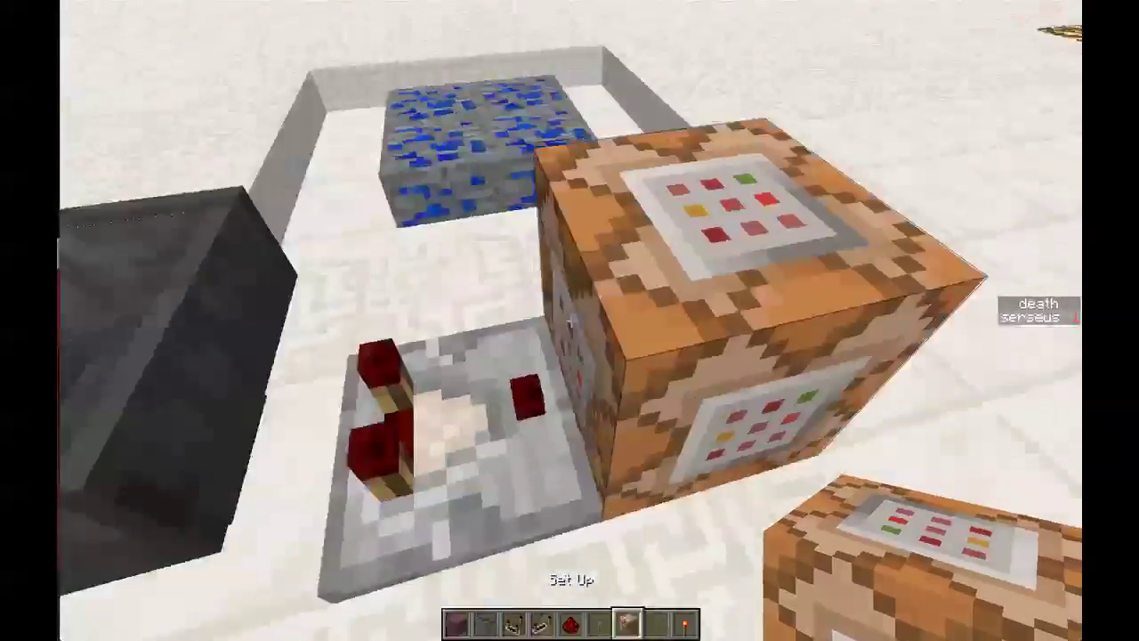
pyautogui.press('t')
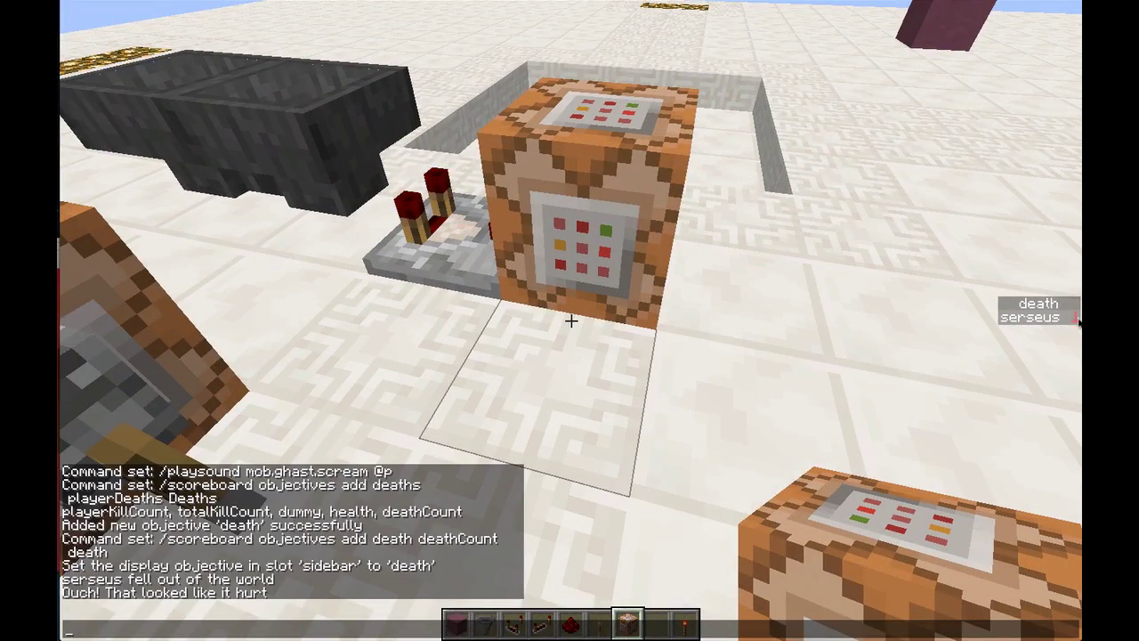
pyautogui.press('Escape')
pyautogui.press('s')
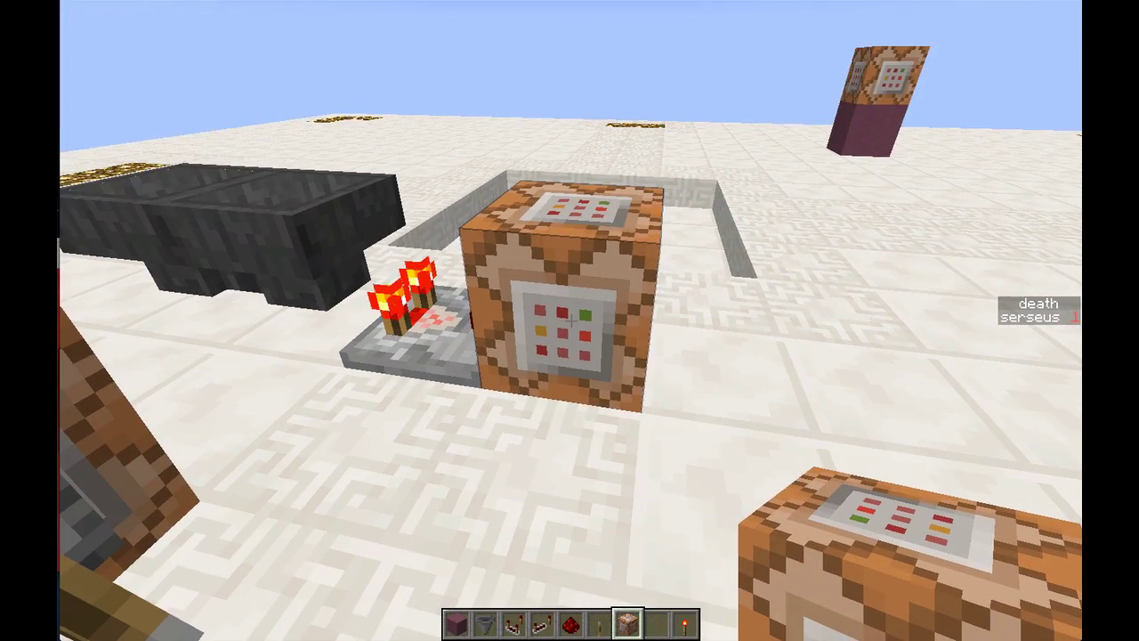
pyautogui.press('t')
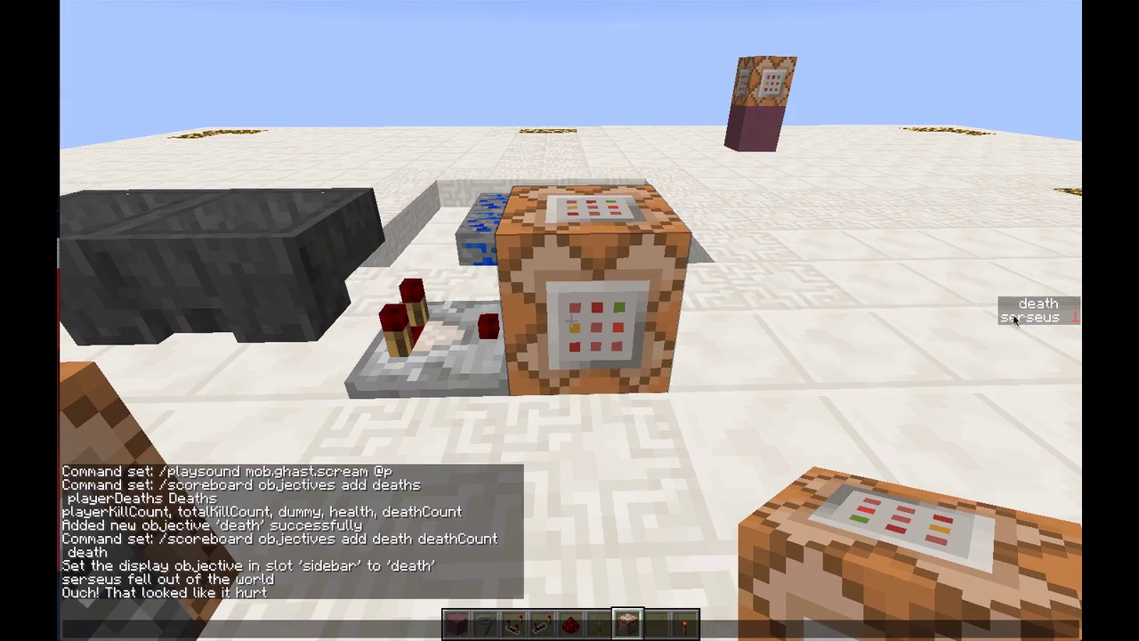
pyautogui.press('Escape')
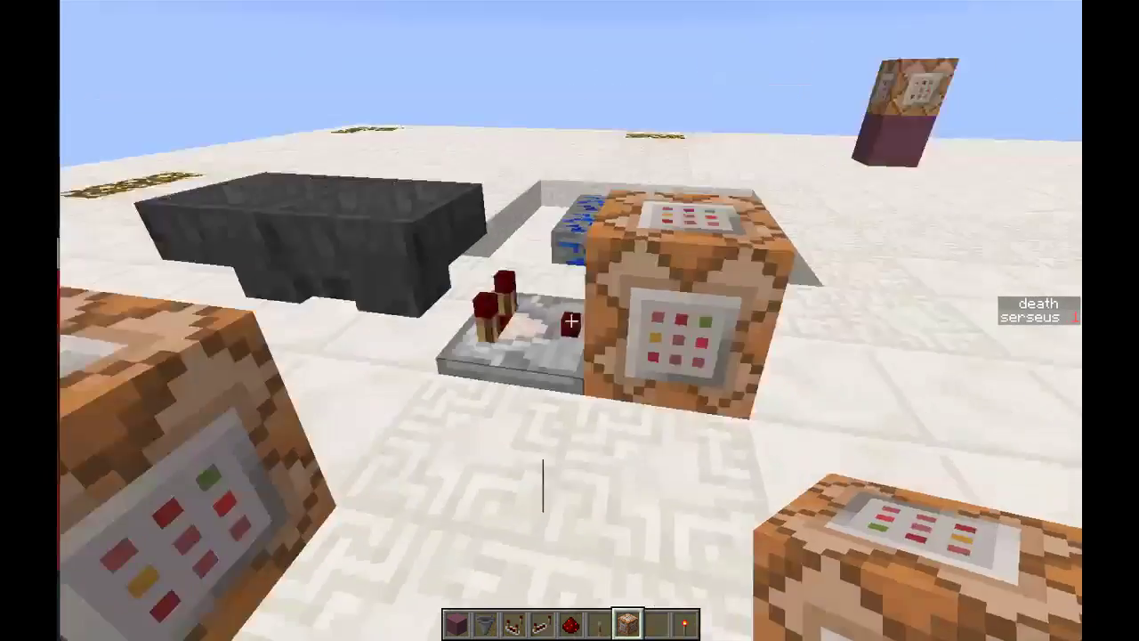
# Set the new command block's console command to playsound mob.ghast.scream @p.
pyautogui.rightClick(569, 321)
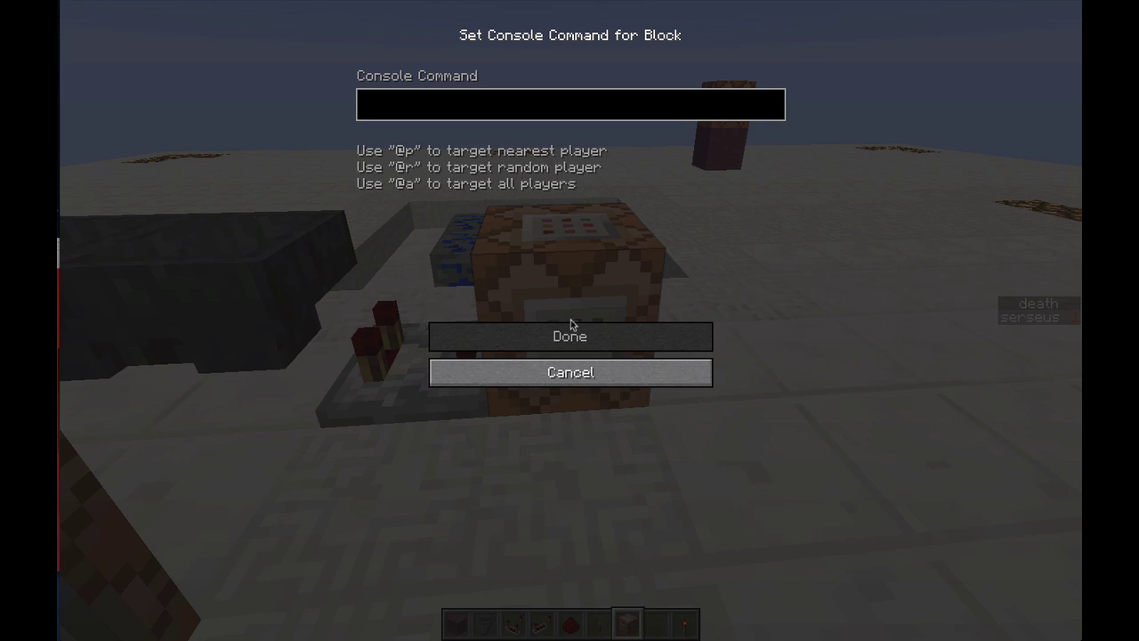
pyautogui.write('playsound mob.ghast.scream @p')
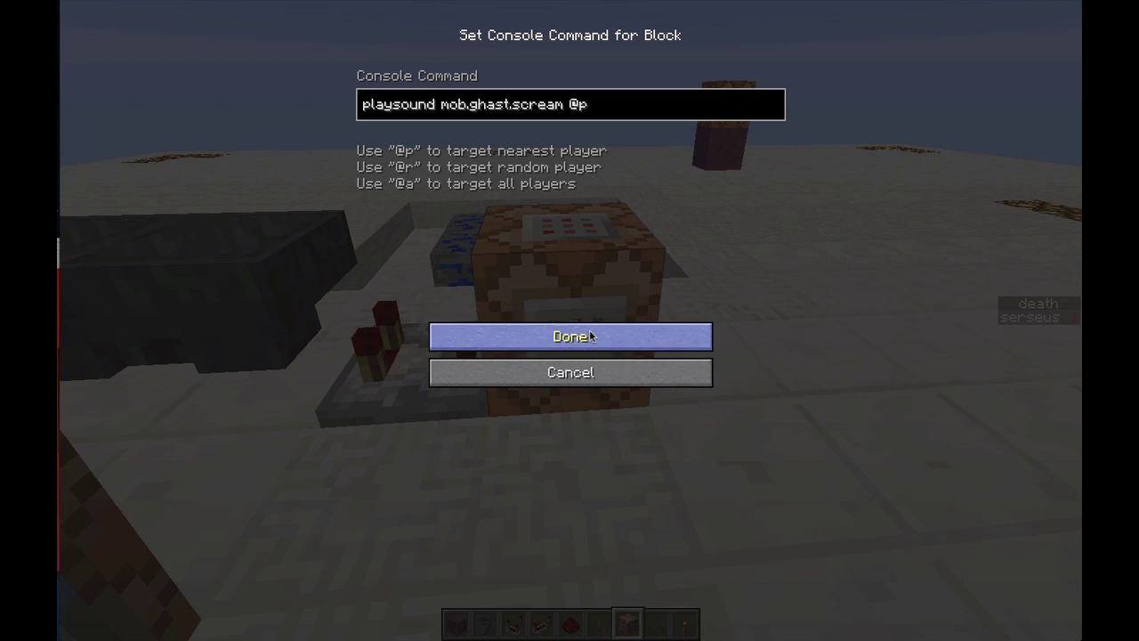
pyautogui.click(582, 333)
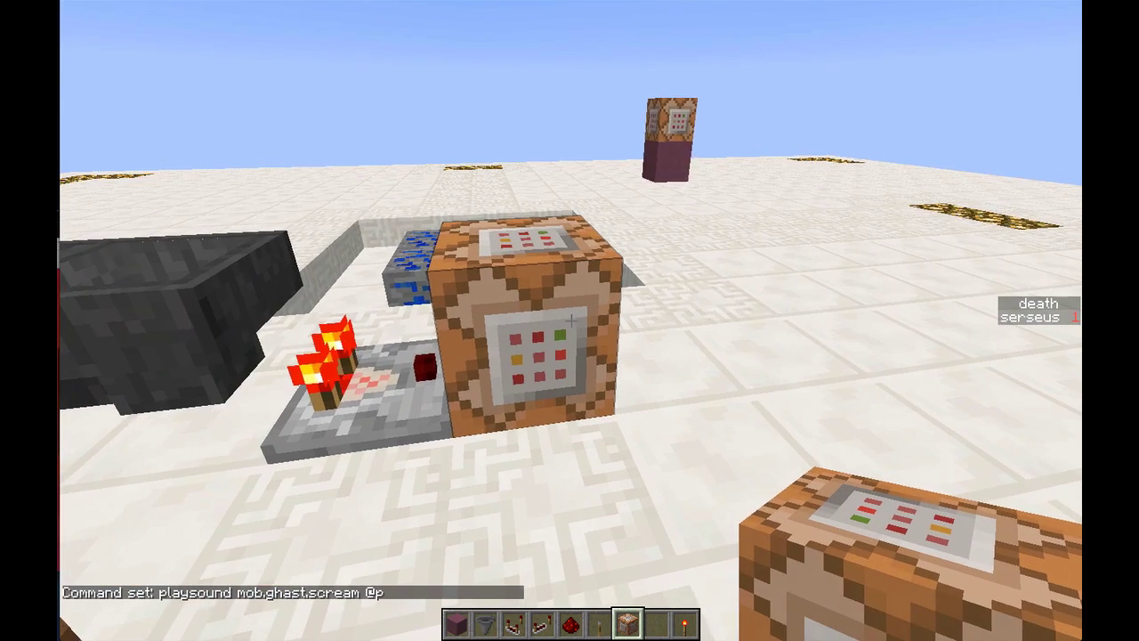
# Extend the command block's target selector to @p[score_death_min=1] and save the command.
pyautogui.rightClick(570, 320)
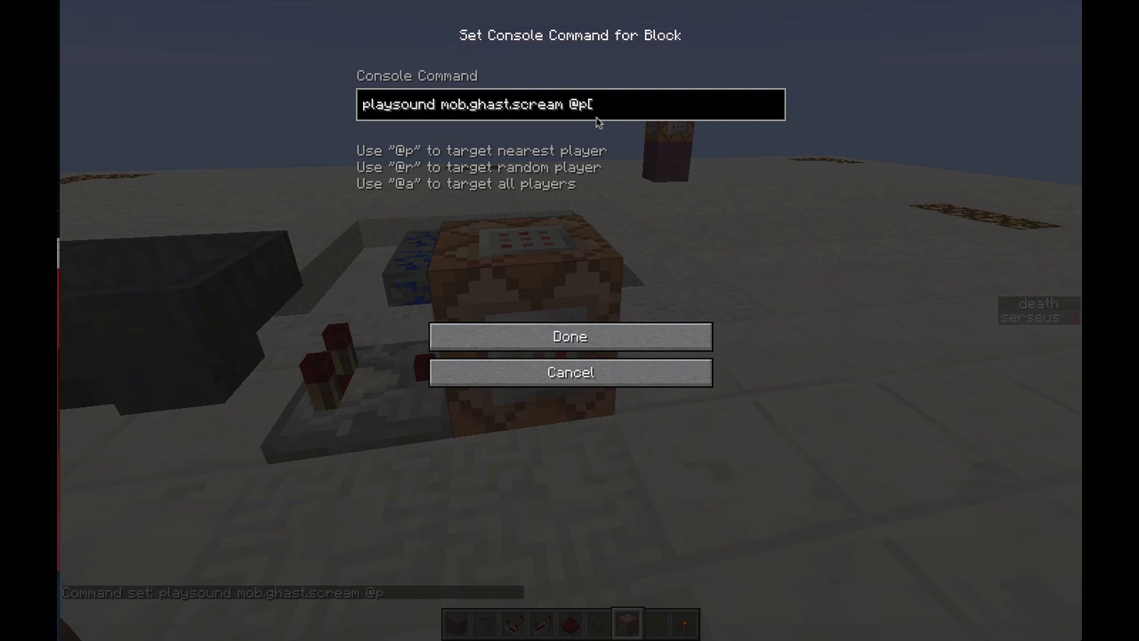
pyautogui.write('[score_deaths')
pyautogui.press('BackSpace')
pyautogui.write('_min=')
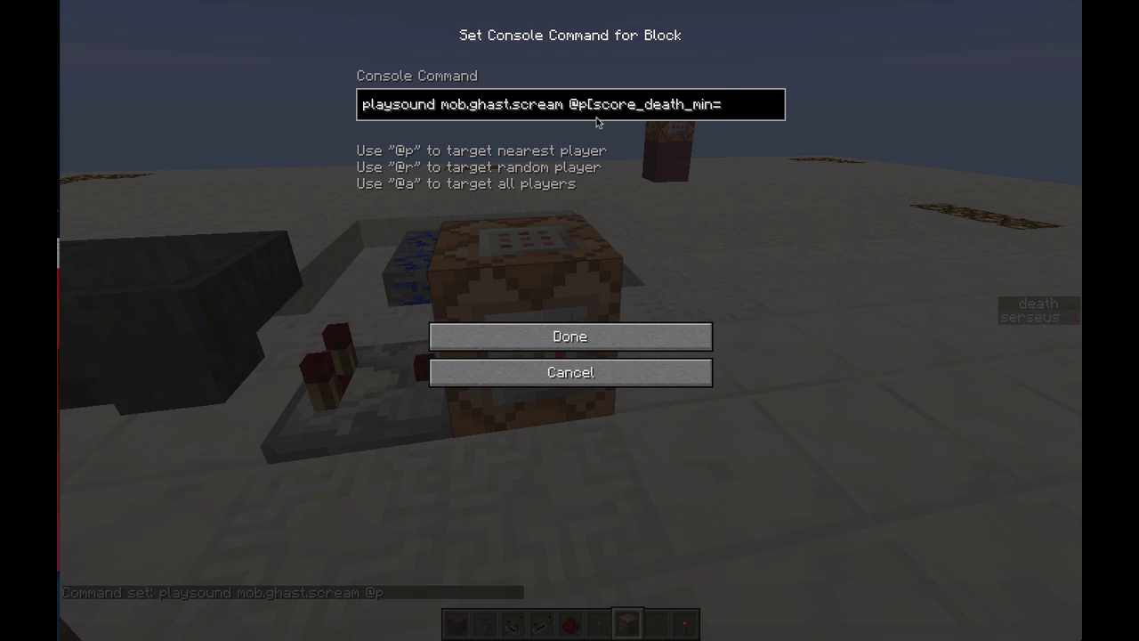
pyautogui.write('1]')
pyautogui.click(613, 336)
# Place a redstone comparator leading out of the playsound command block, on the side away from the hoppers.
pyautogui.press('s')
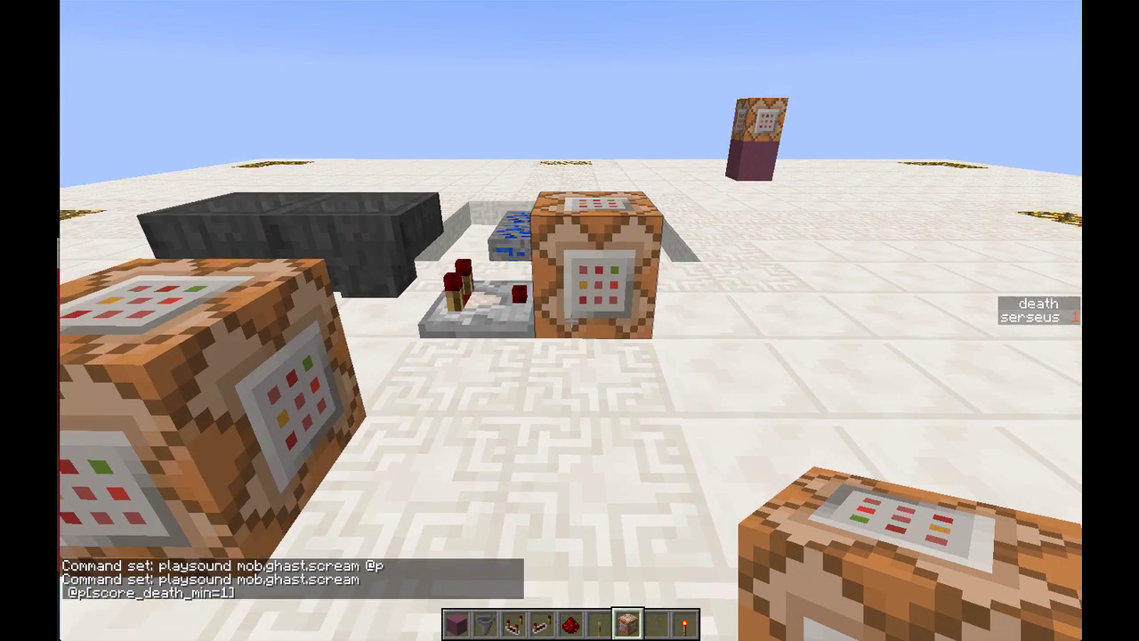
pyautogui.press('w')
pyautogui.press('w')
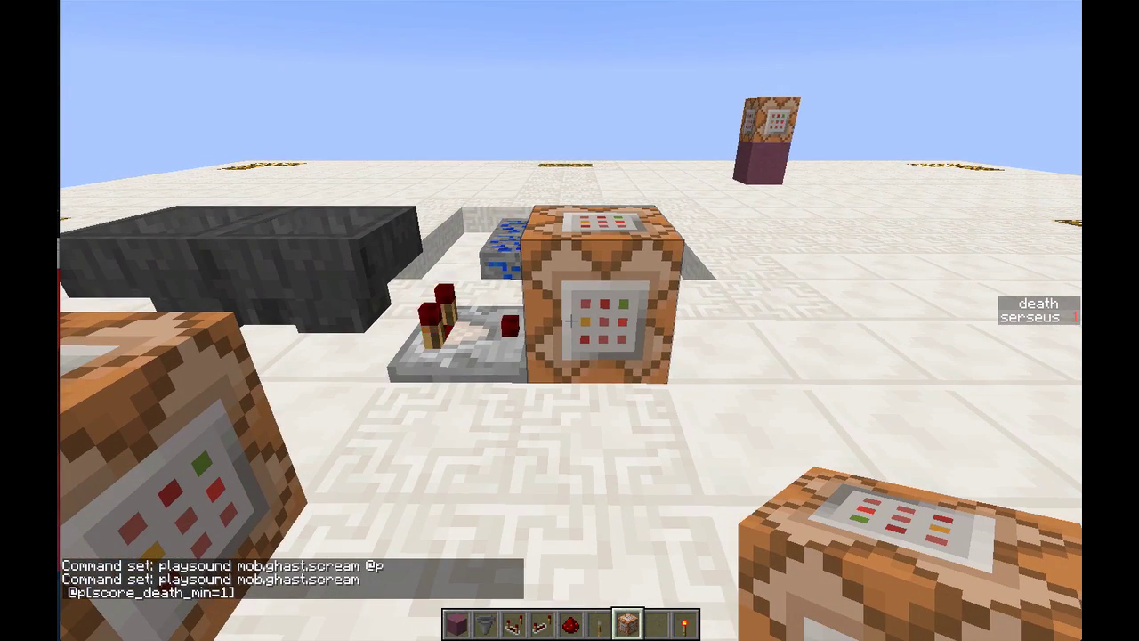
pyautogui.press('w')
pyautogui.press('w')
pyautogui.scroll(4, 570, 321)
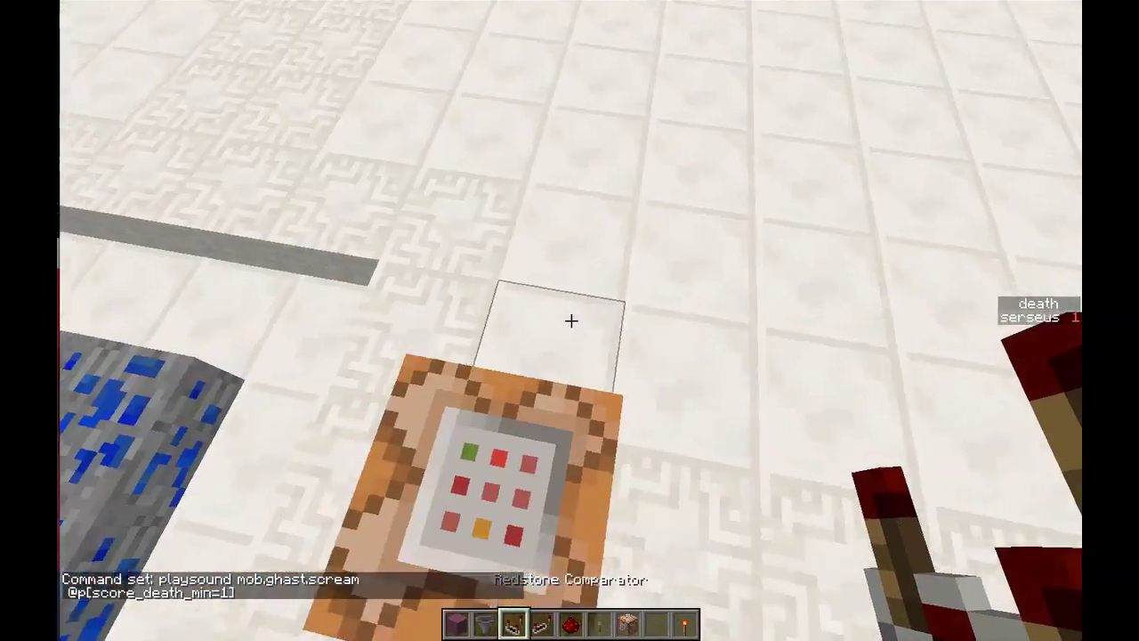
pyautogui.rightClick(570, 320)
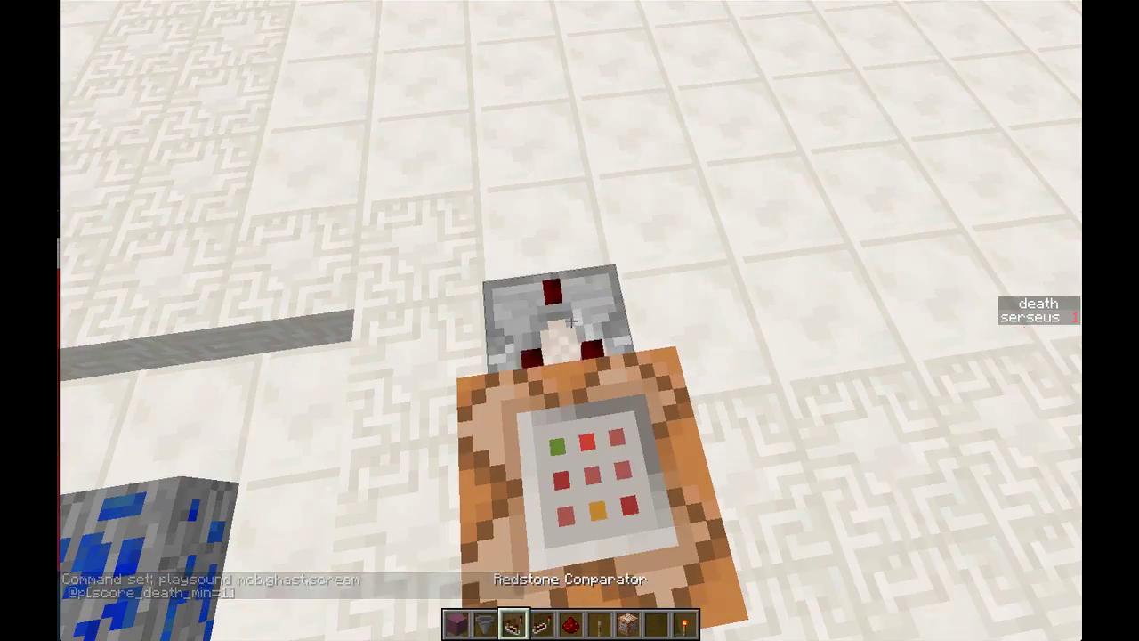
# Break the redstone comparator between the end hopper and the playsound command block.
pyautogui.press('d')
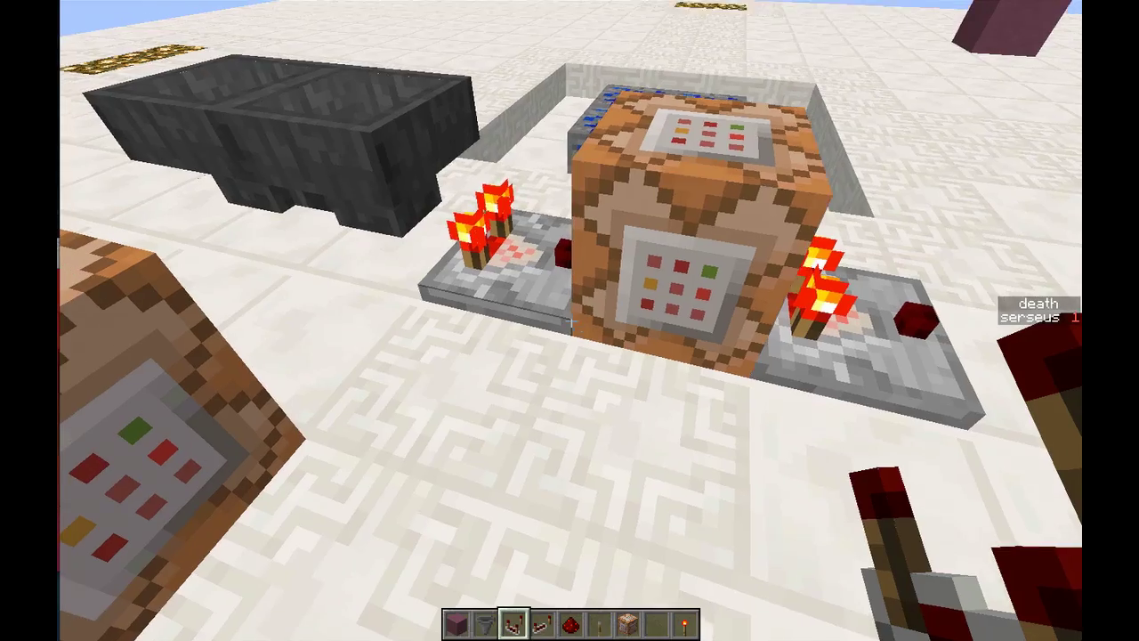
pyautogui.rightClick(572, 320)
pyautogui.click(572, 320)
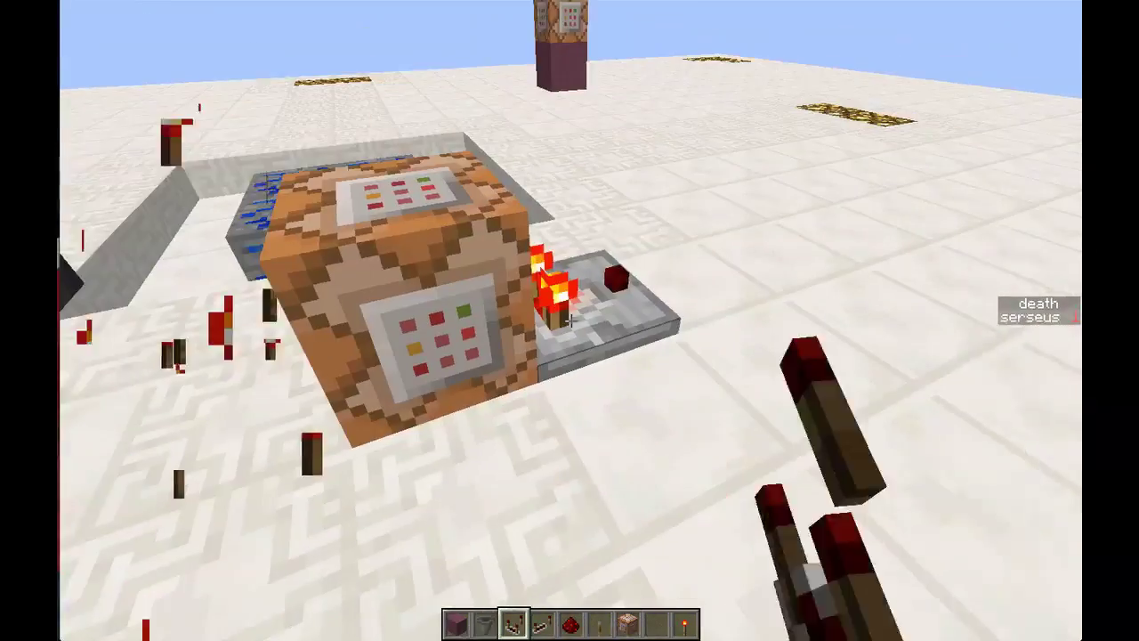
# Place a second command block at the output of the comparator leading out of the playsound command block.
pyautogui.press('d')
pyautogui.scroll(-3, 571, 320)
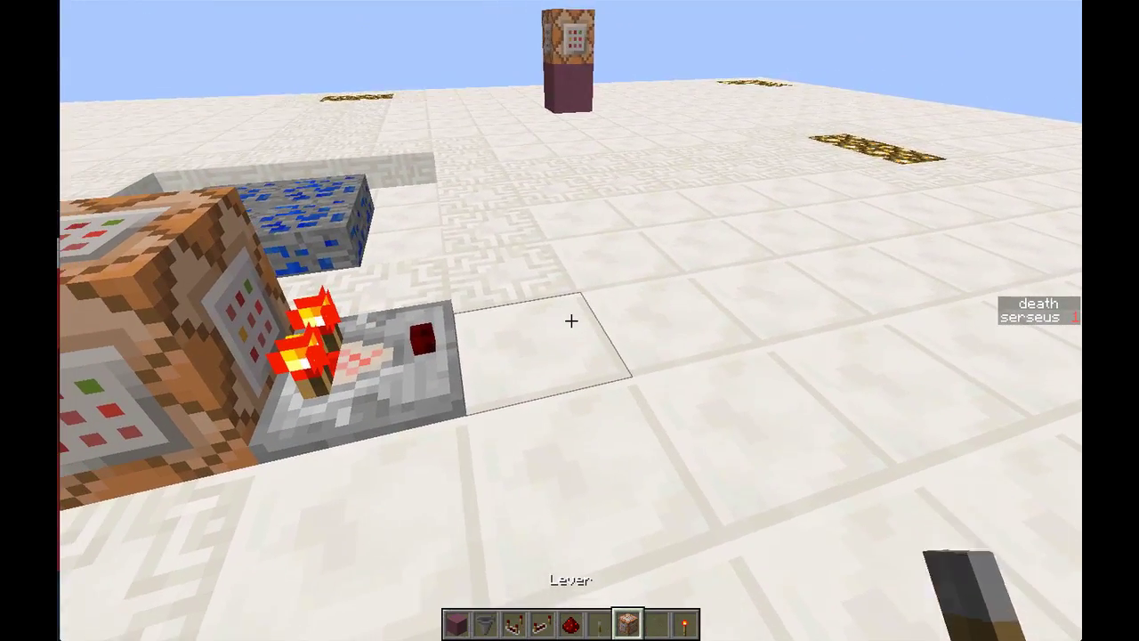
pyautogui.scroll(-1, 570, 320)
pyautogui.rightClick(571, 321)
# Set the second command block's console command to scoreboard players set @p[score_death_min=1] death 0 and save it.
pyautogui.rightClick(571, 320)
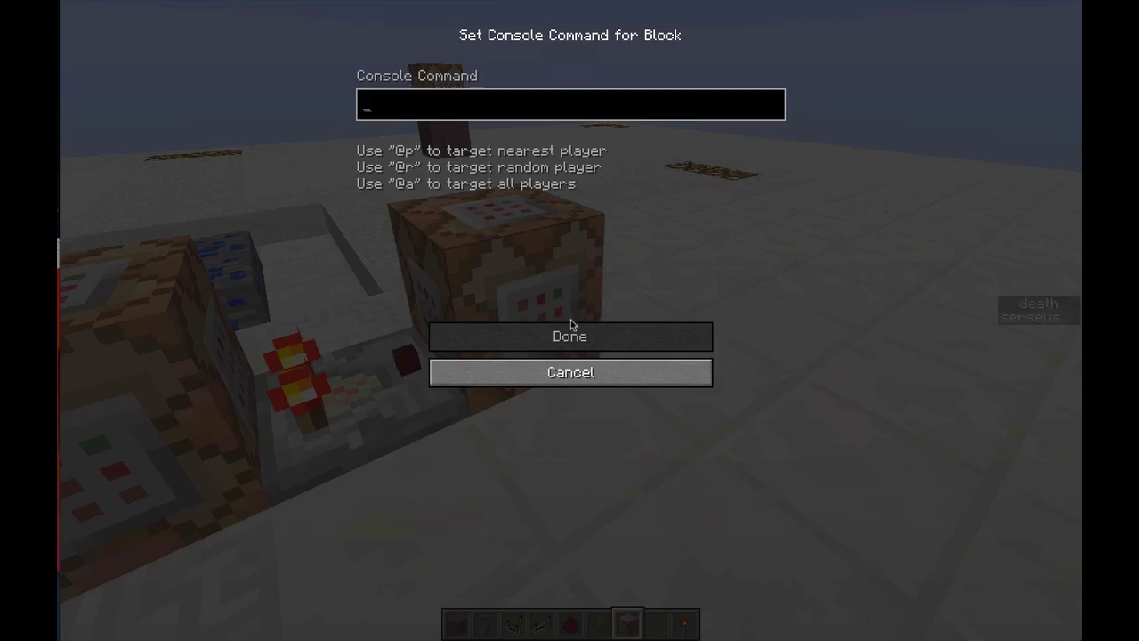
pyautogui.write('sco')
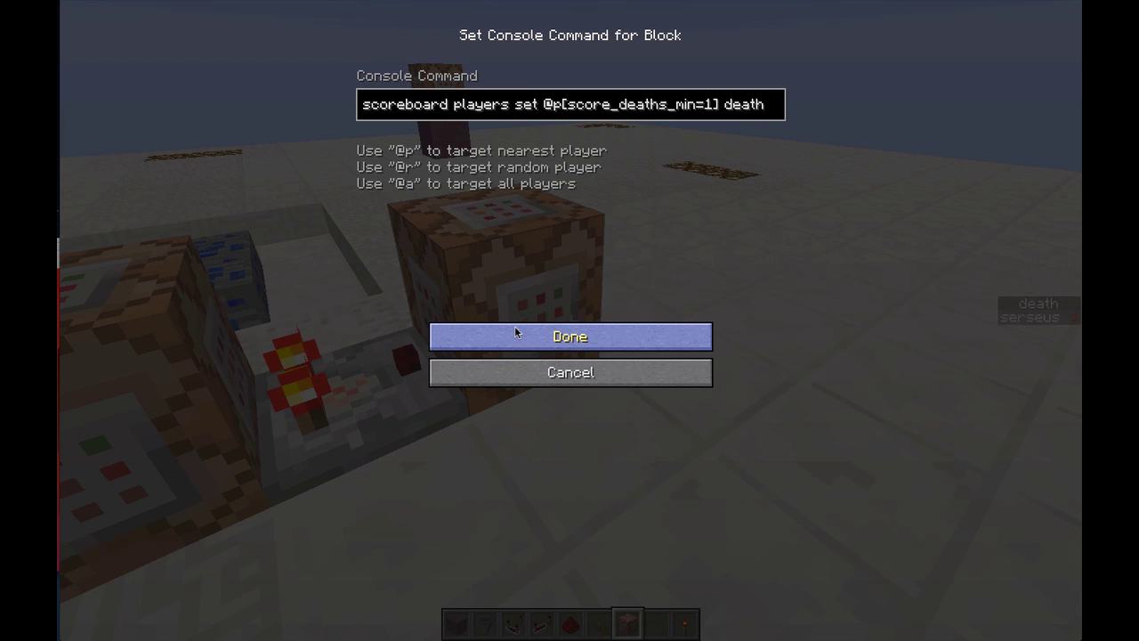
pyautogui.write('0')
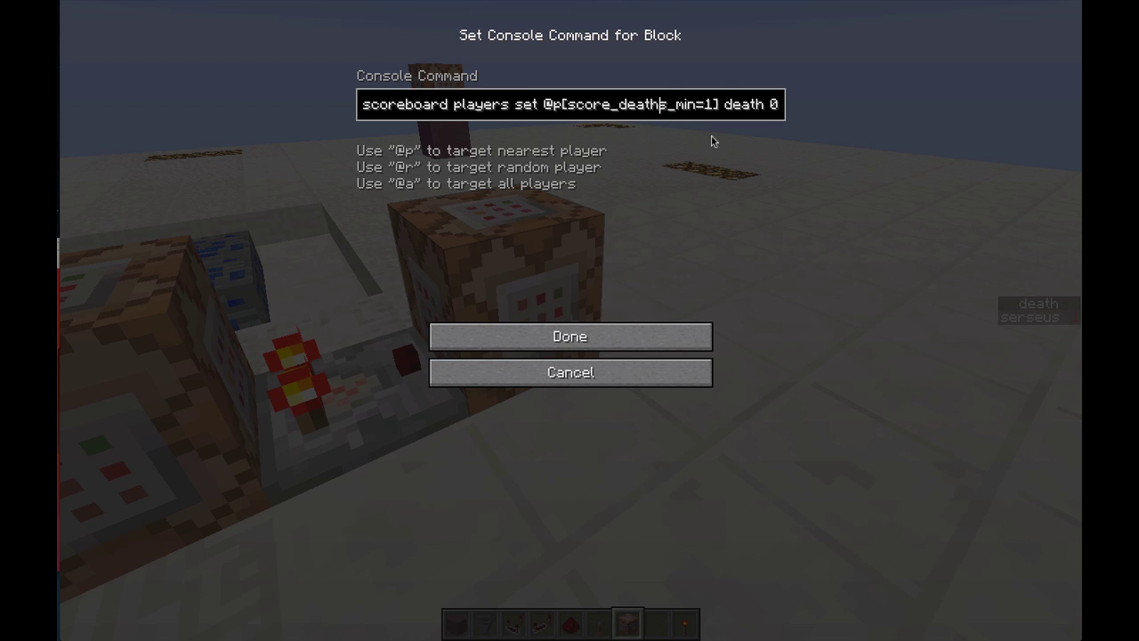
pyautogui.press('Delete')
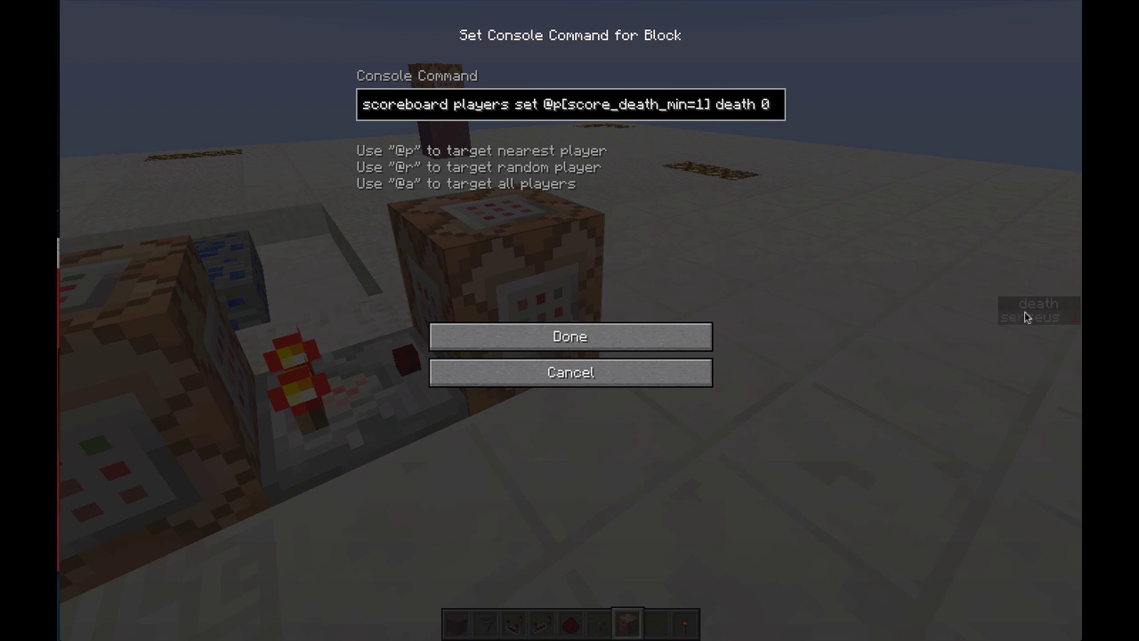
pyautogui.click(671, 335)
# Review the commands stored in the playsound block and in the command block on the purple clay, leaving both unchanged.
pyautogui.rightClick(569, 321)
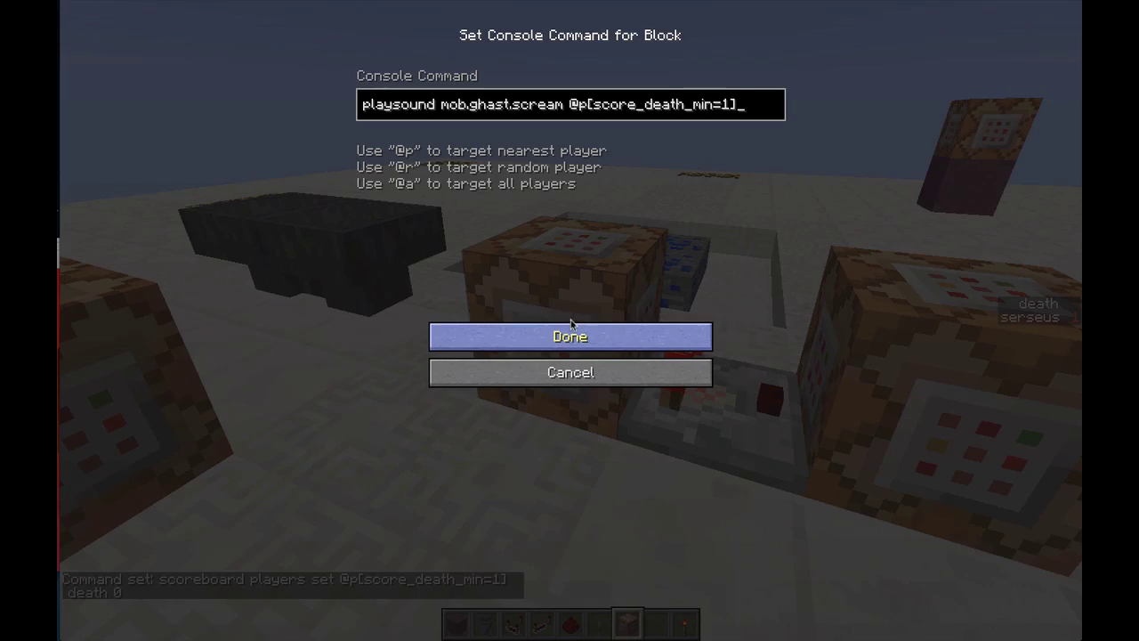
pyautogui.press('Escape')
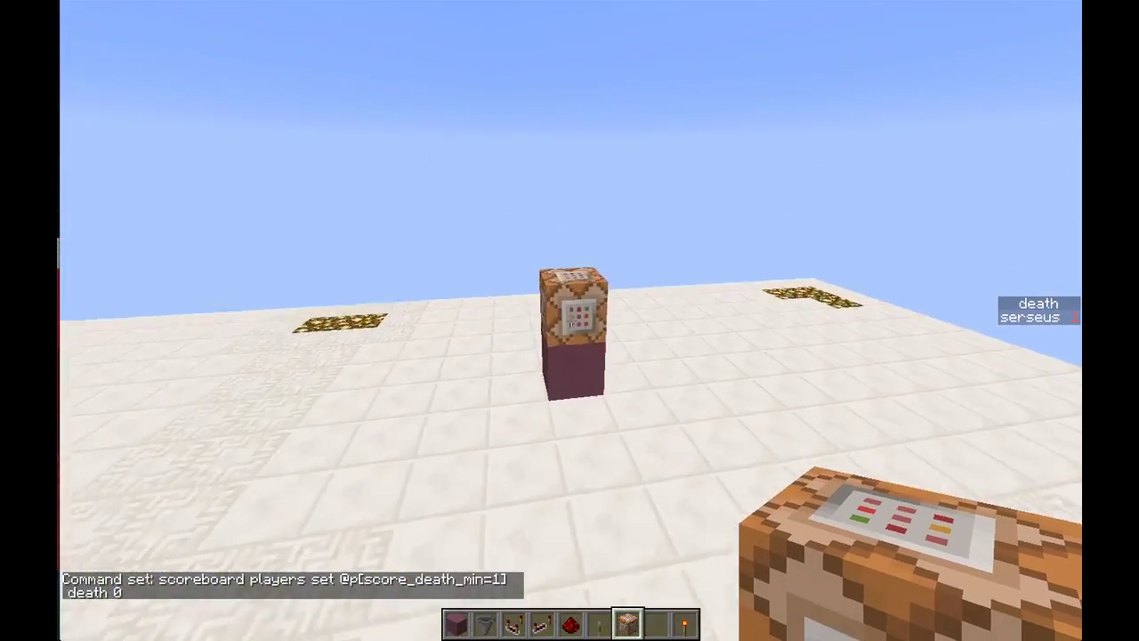
pyautogui.rightClick(569, 320)
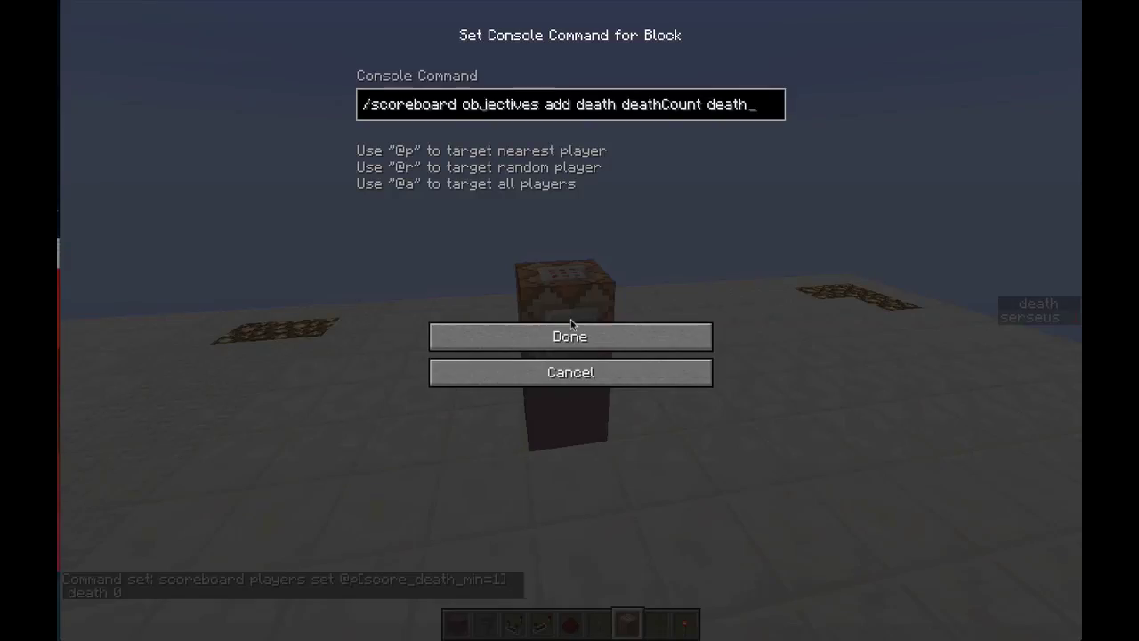
pyautogui.press('Escape')
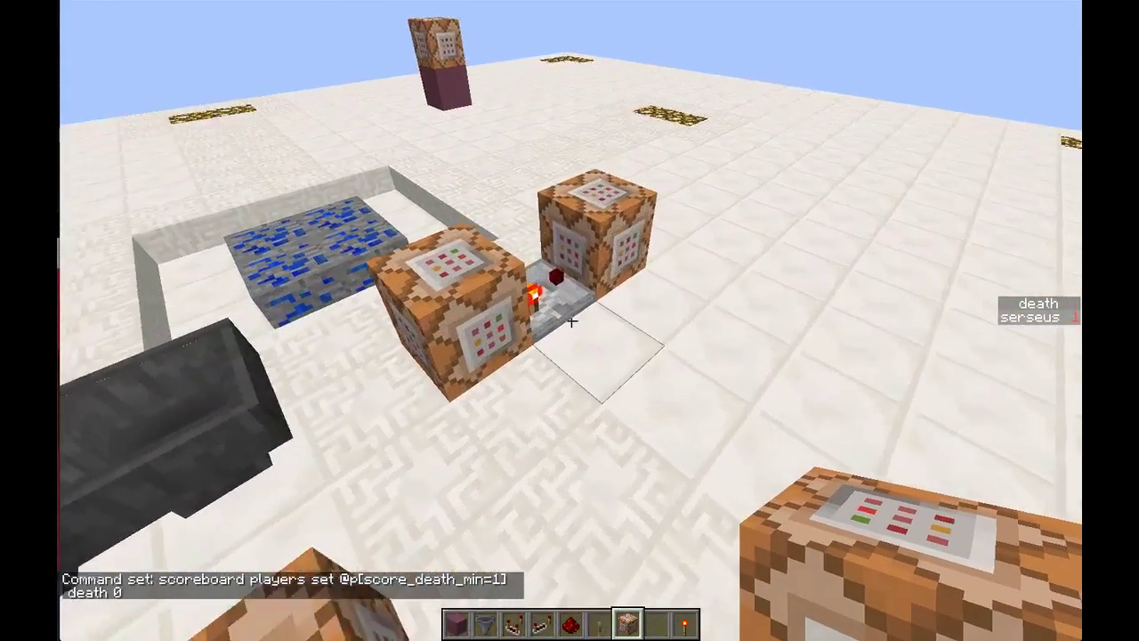
# Break the redstone comparator between the two command blocks and place it again in the same direction.
pyautogui.click(570, 321)
pyautogui.scroll(4, 571, 321)
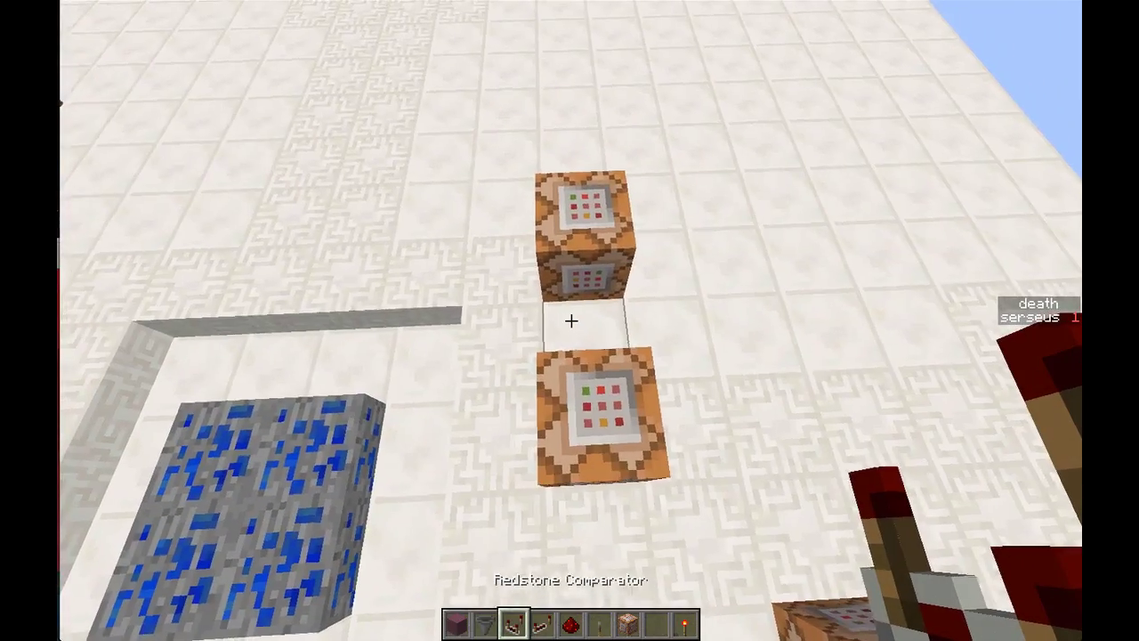
pyautogui.rightClick(570, 321)
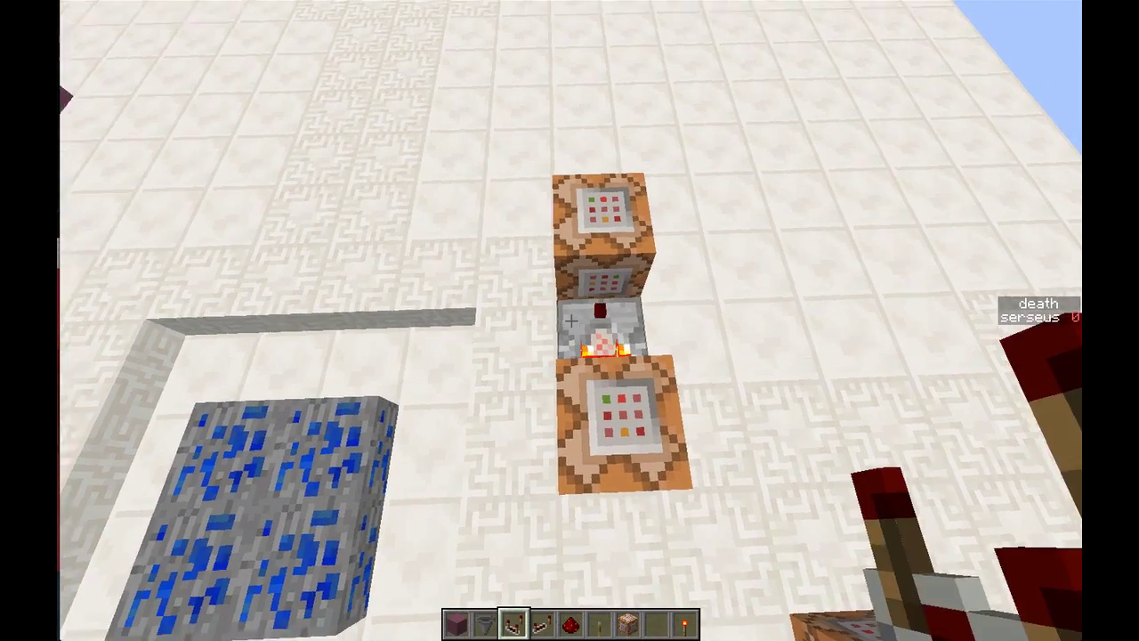
# Place a redstone comparator between the end hopper and the playsound command block to complete the clock connection.
pyautogui.press('s')
pyautogui.press('shift')
pyautogui.scroll(-2, 571, 320)
pyautogui.scroll(2, 571, 320)
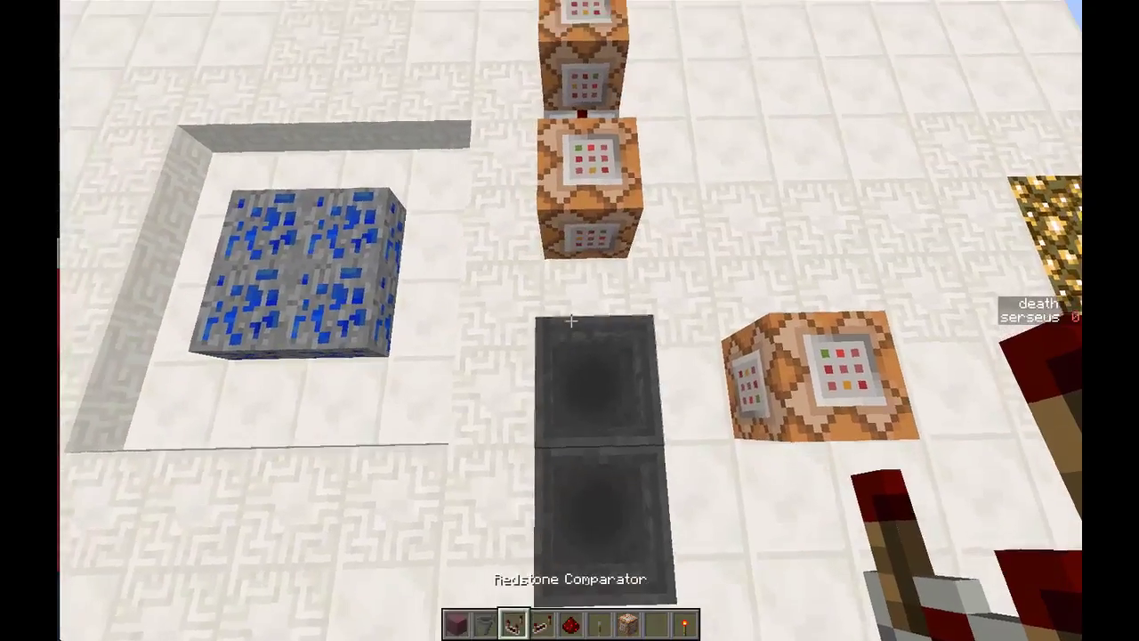
pyautogui.rightClick(570, 322)
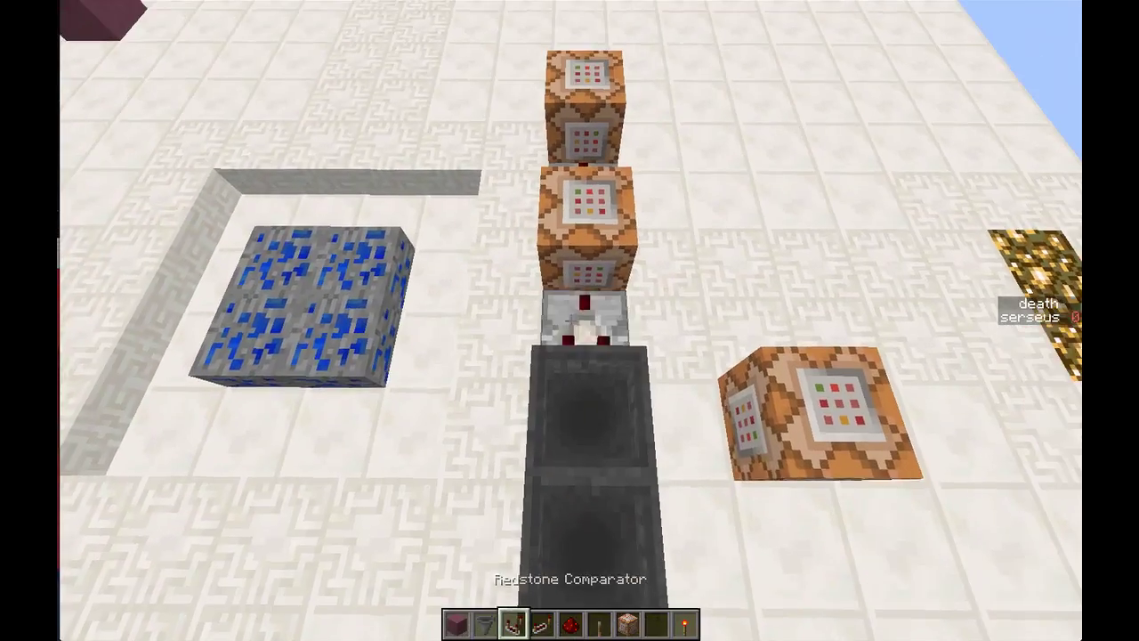
pyautogui.press('d')
pyautogui.press('shift')
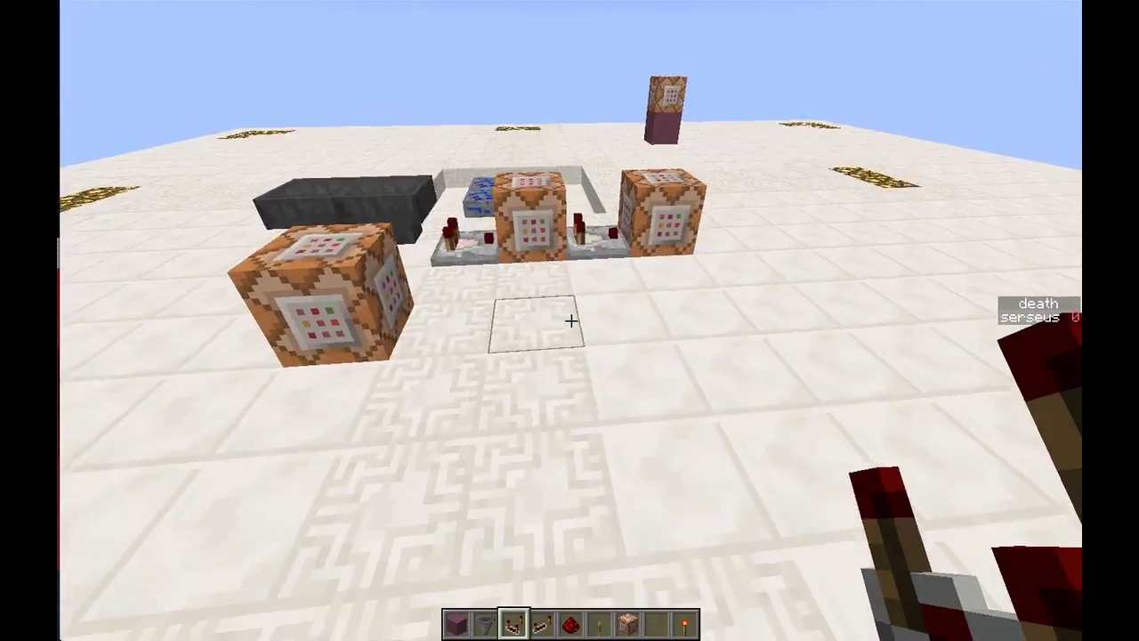
# Break the unused command block standing apart from the circuit near the hoppers.
pyautogui.press('d')
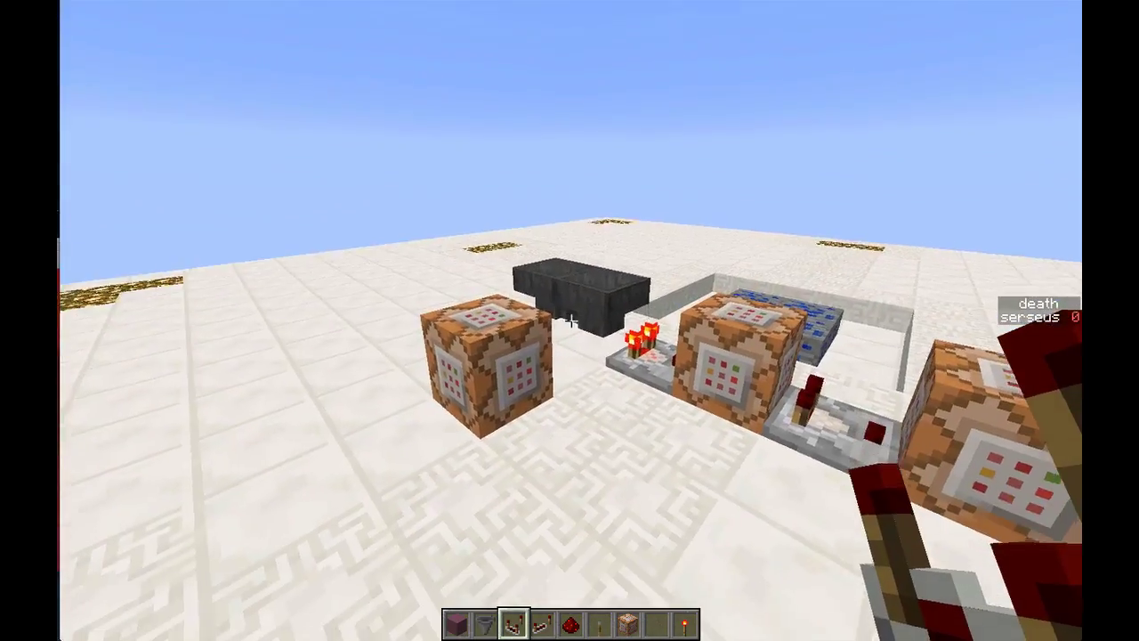
pyautogui.click(570, 321)
pyautogui.press('s')
pyautogui.press('a')
pyautogui.press('w')
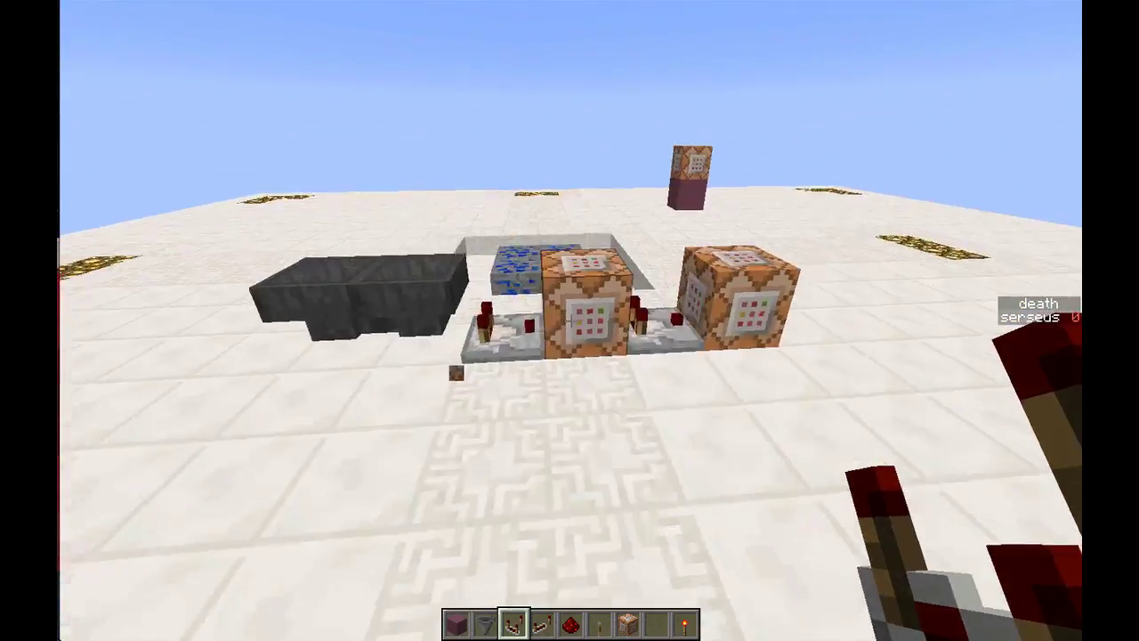
# Test the circuit by running /kill and respawn the player.
pyautogui.press('a')
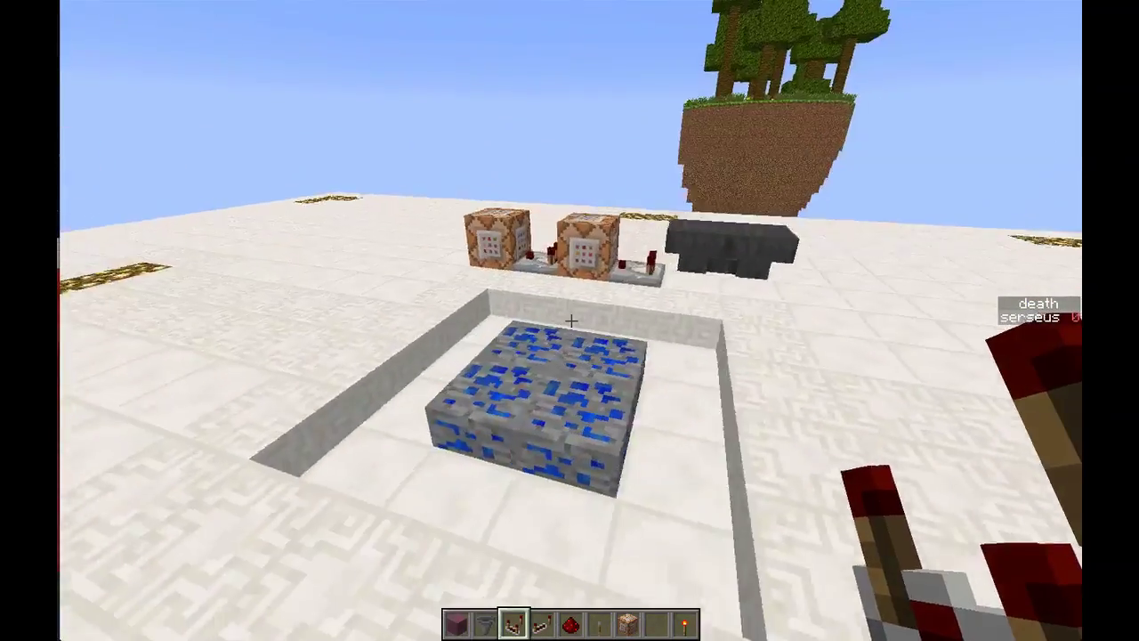
pyautogui.write('/kill')
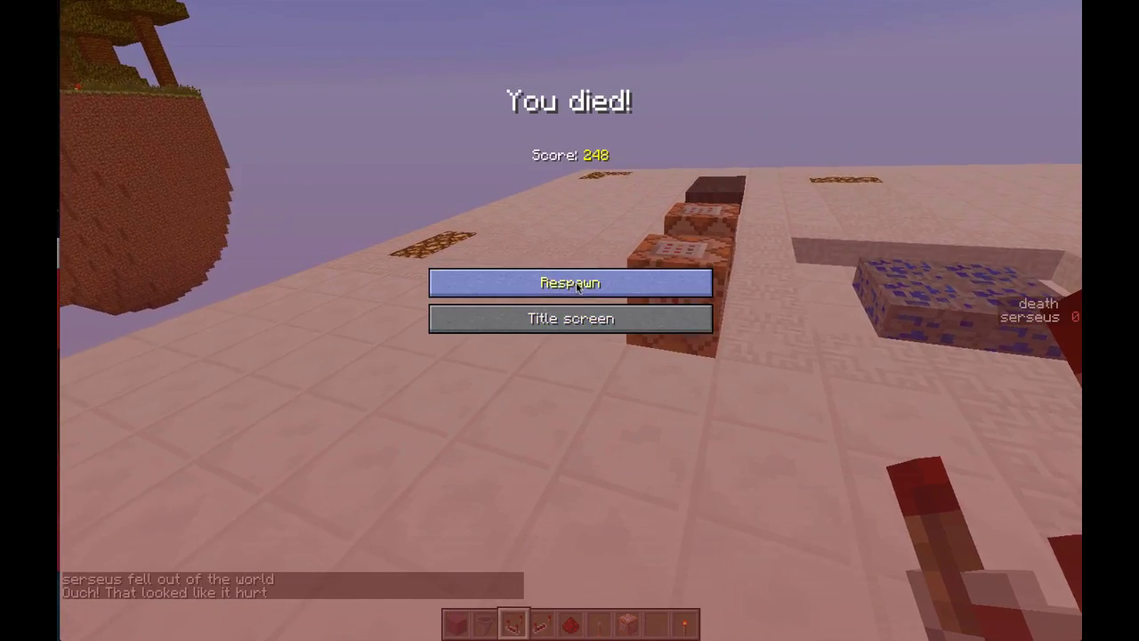
pyautogui.click(570, 283)
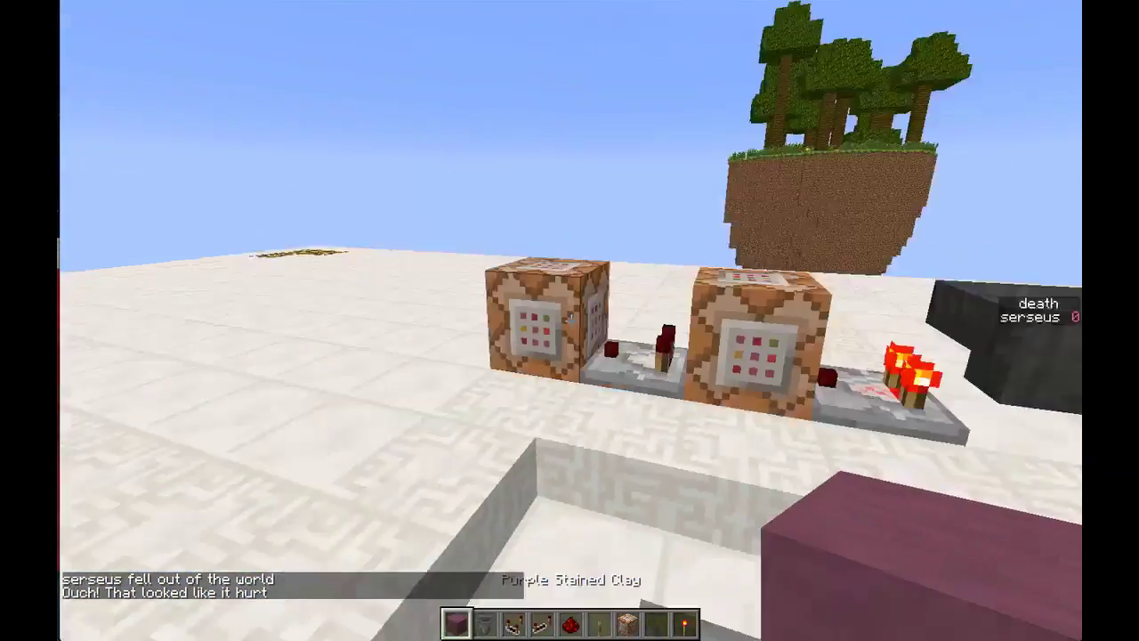
# Repeat the death test by running /kill a second time from farther away, and respawn.
pyautogui.press('a')
pyautogui.press('w')
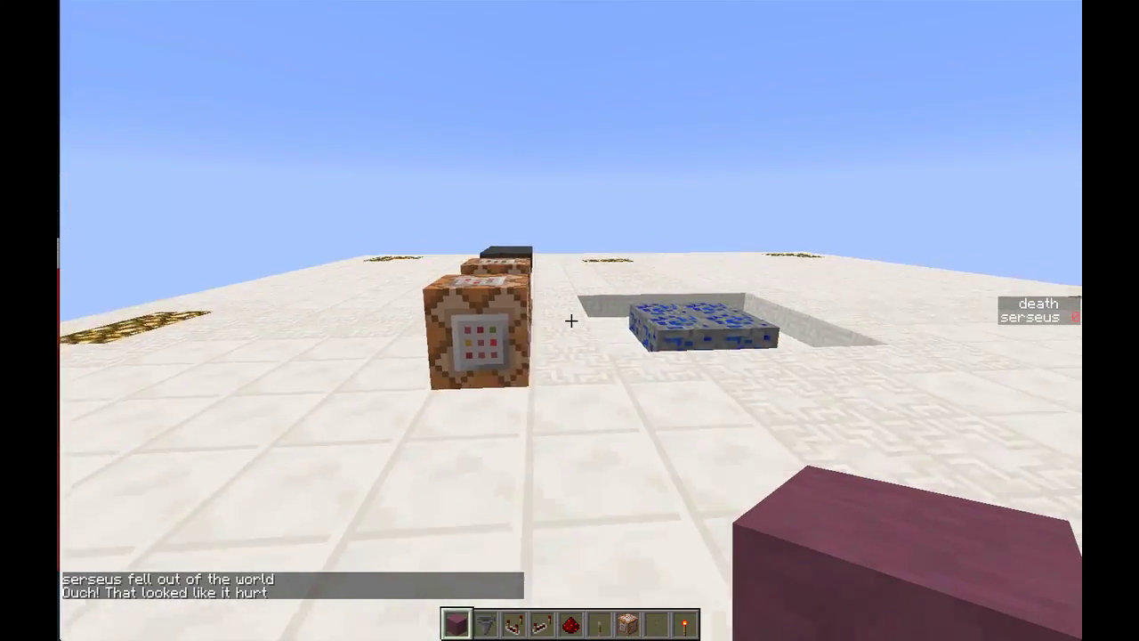
pyautogui.press('t')
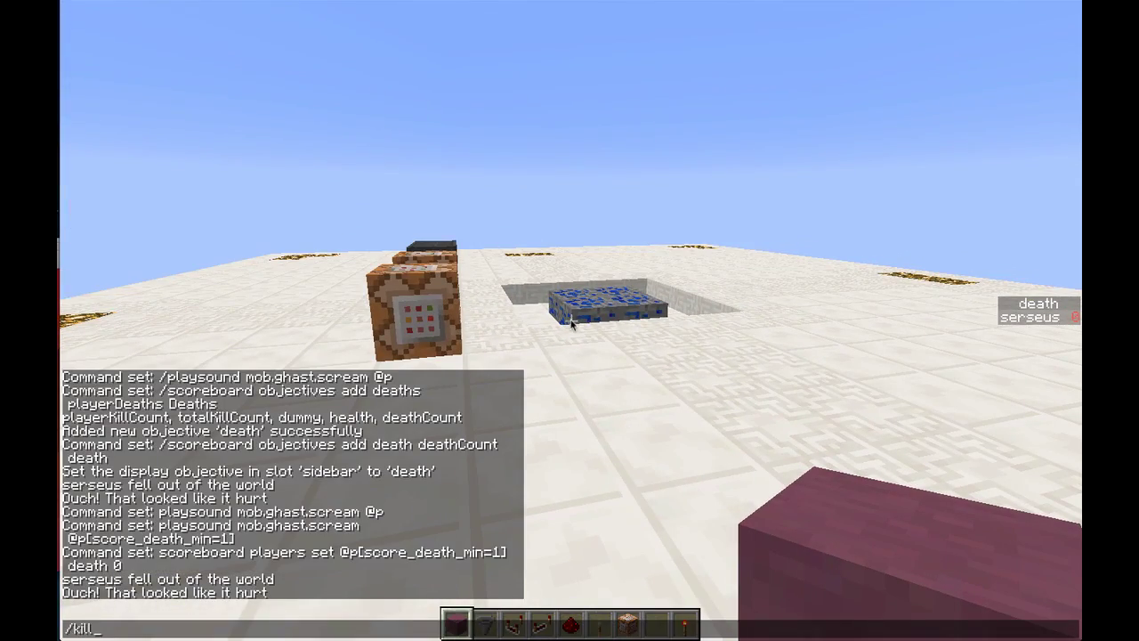
pyautogui.press('Return')
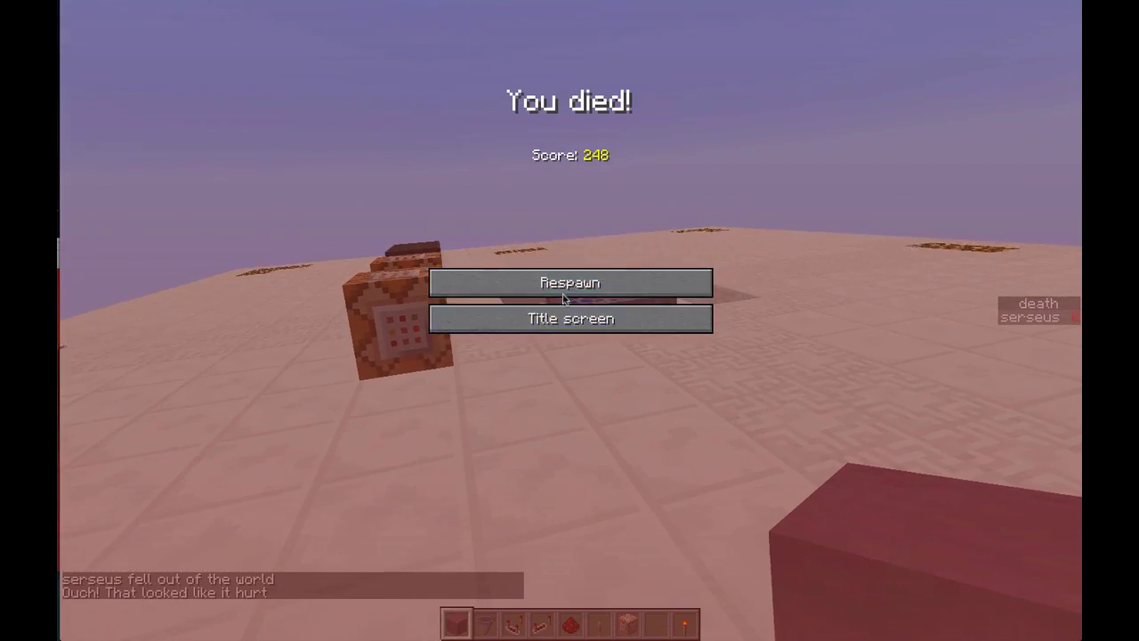
pyautogui.click(563, 283)
# Release the game cursor, switch to the Finder window and go back up the minecraft folder's file list.
pyautogui.press('t')
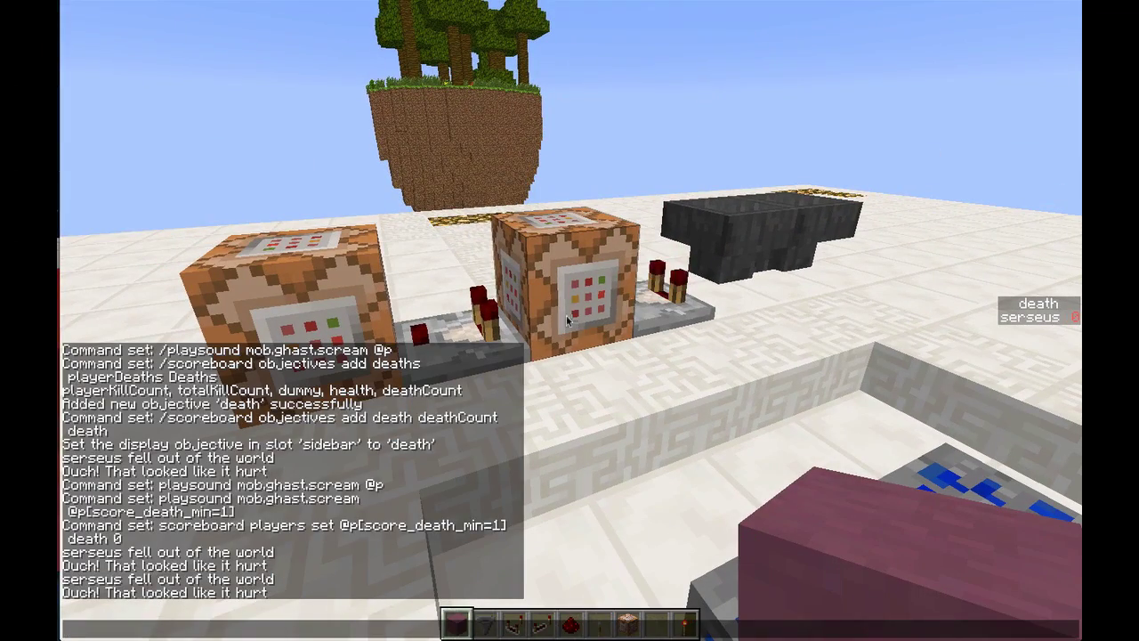
pyautogui.hotkey('ctrl', 'Up')
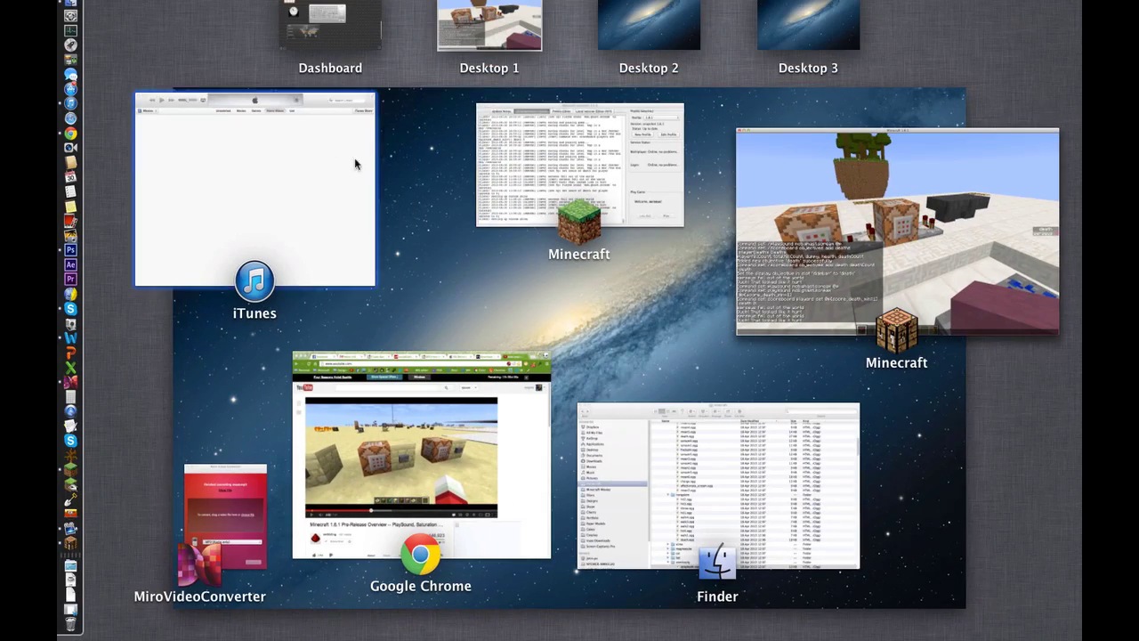
pyautogui.click(756, 471)
pyautogui.scroll(8, 436, 383)
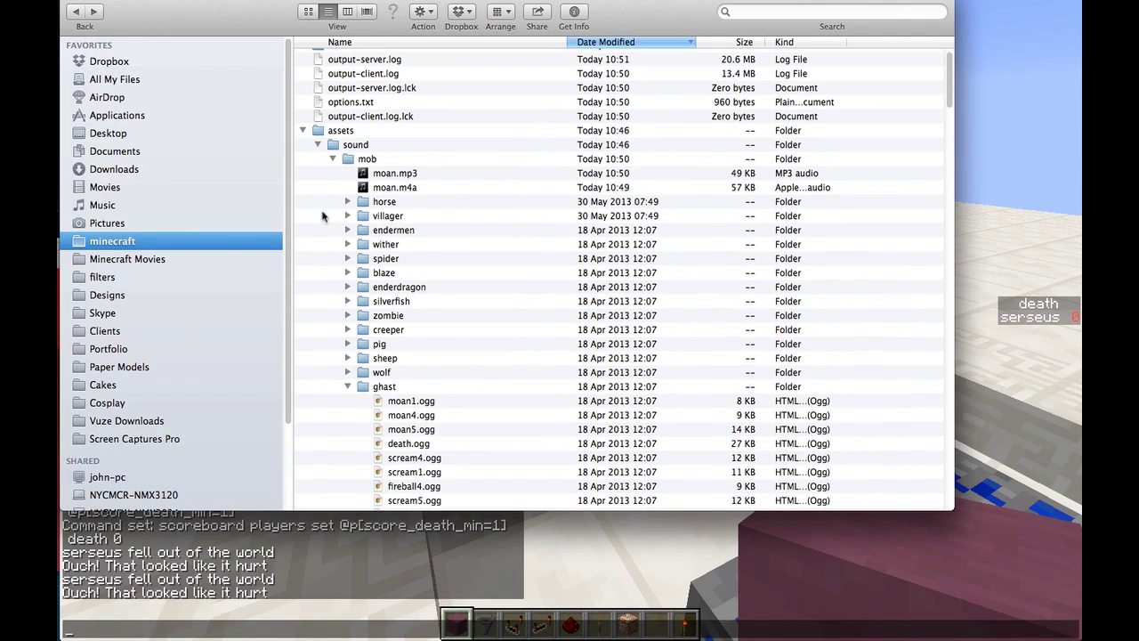
# Expand assets, sound and mob in the minecraft folder and look through the mob sound folders.
pyautogui.click(304, 132)
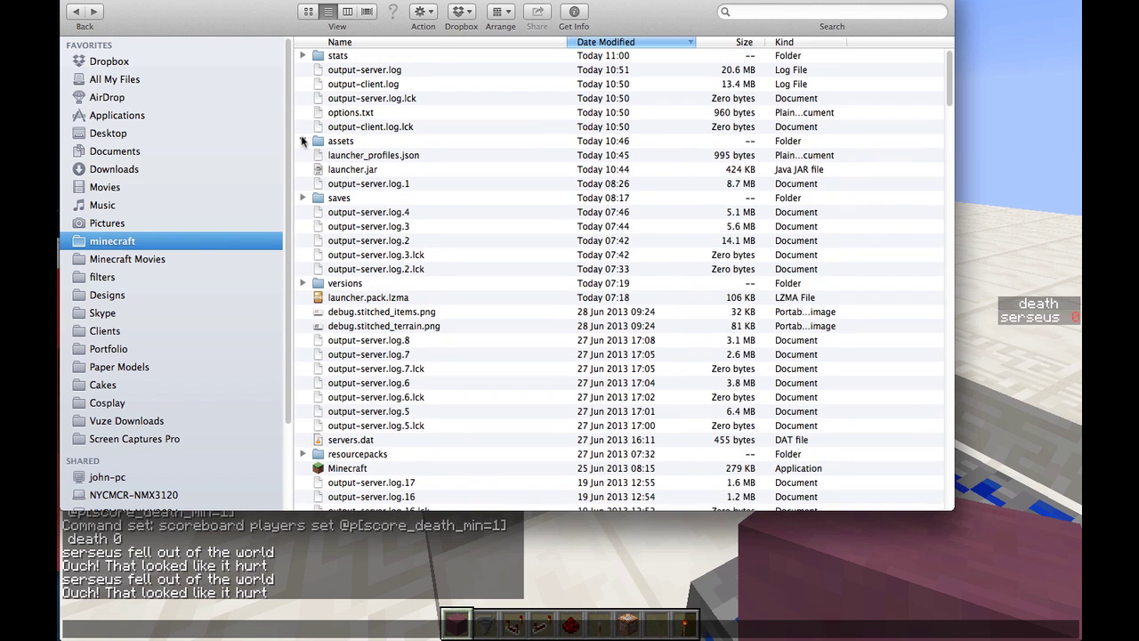
pyautogui.click(303, 140)
pyautogui.click(318, 154)
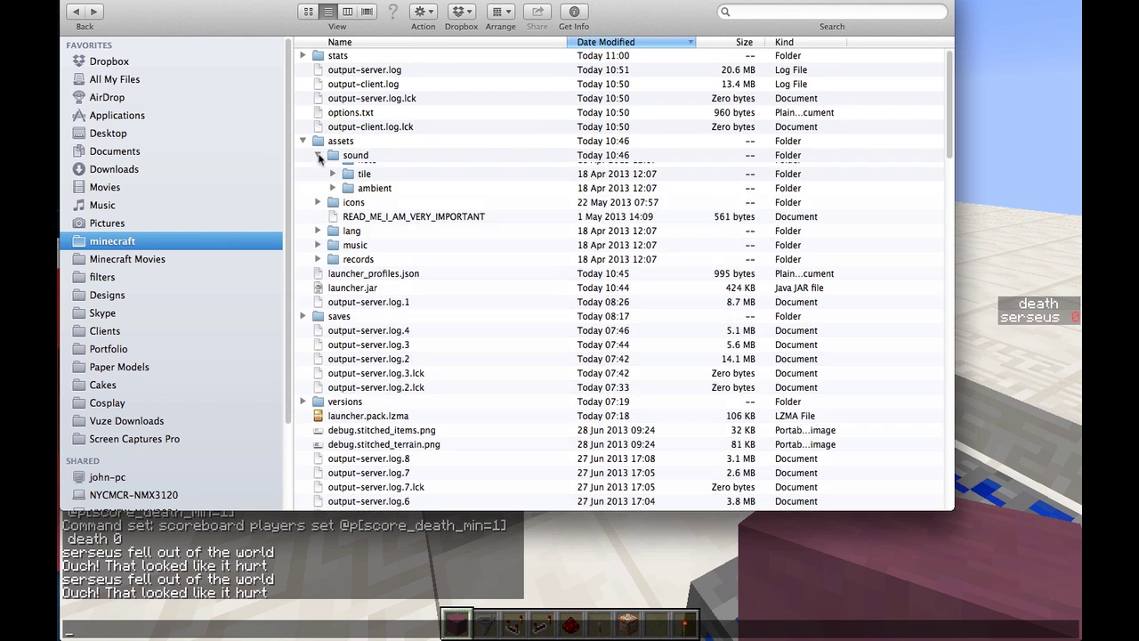
pyautogui.click(333, 169)
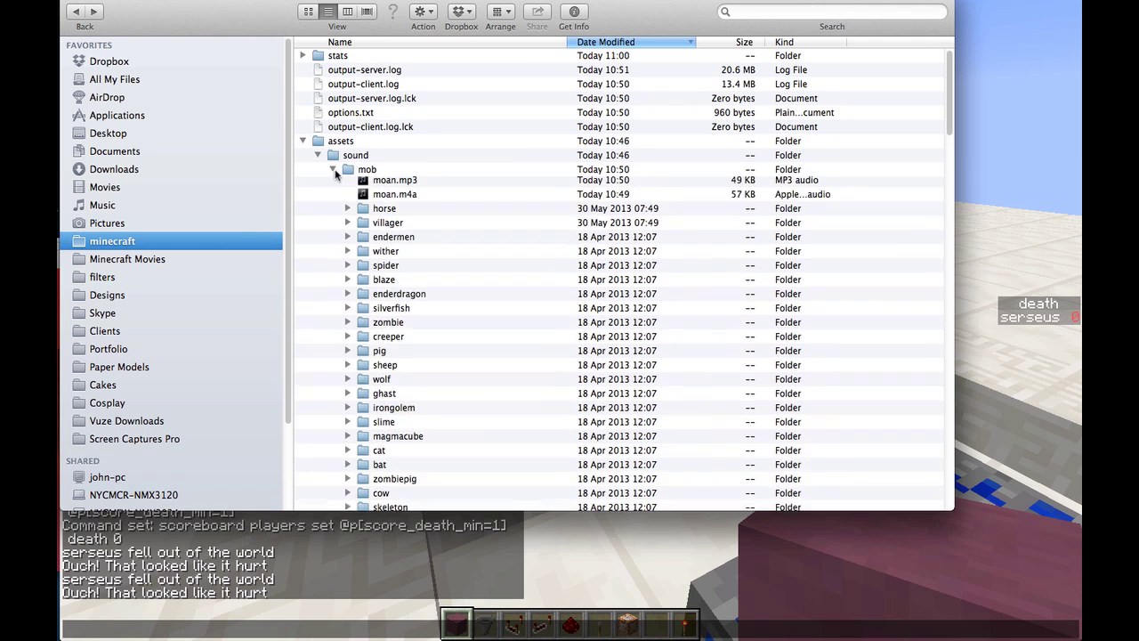
pyautogui.scroll(-4, 378, 298)
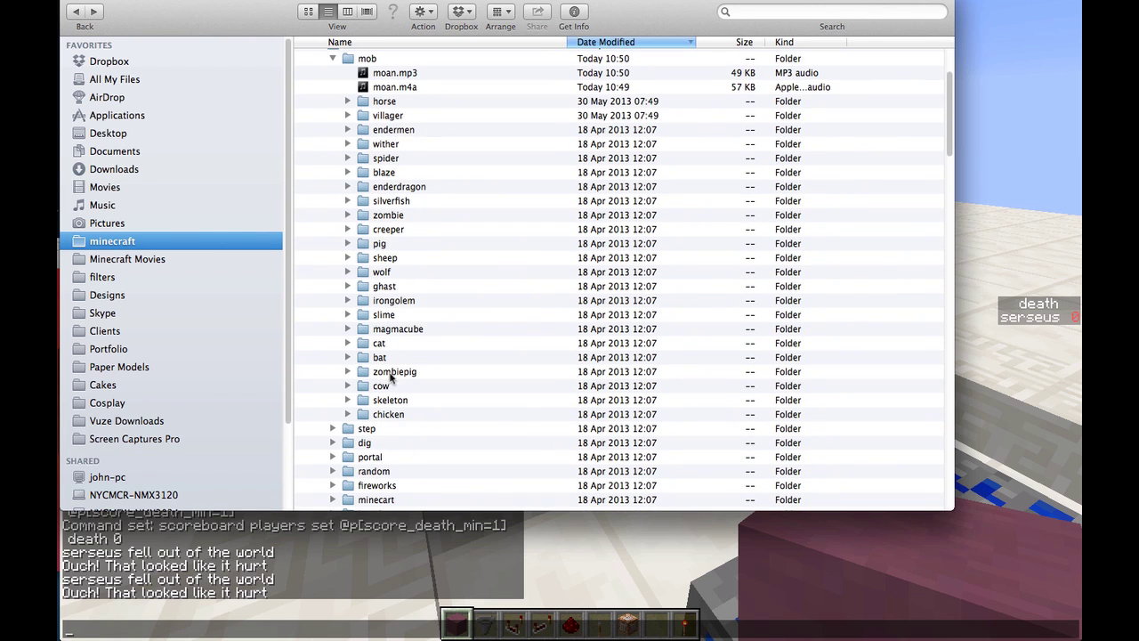
# Expand the chicken folder among the mob sounds and look through its sound files.
pyautogui.scroll(3, 354, 394)
pyautogui.scroll(-3, 348, 400)
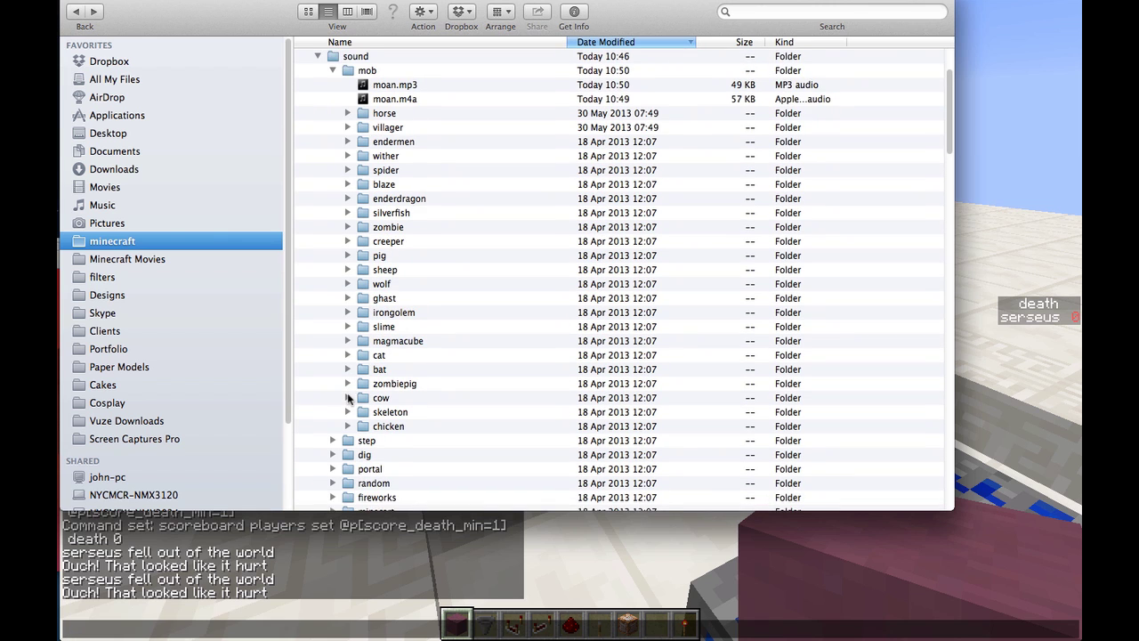
pyautogui.click(348, 408)
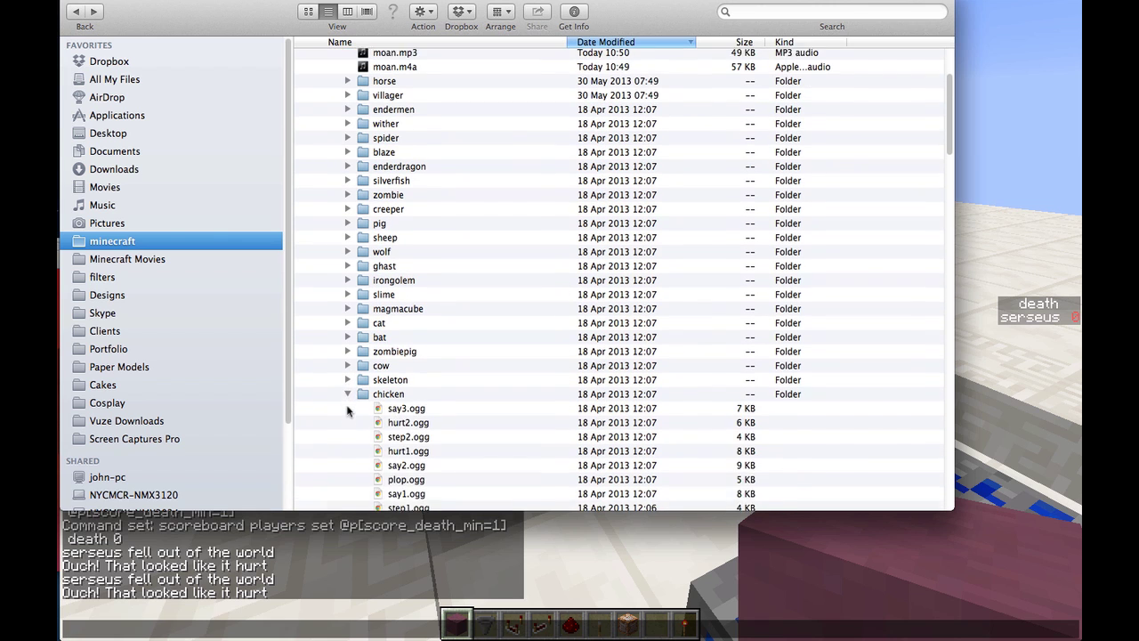
pyautogui.scroll(5, 414, 445)
pyautogui.scroll(-8, 409, 448)
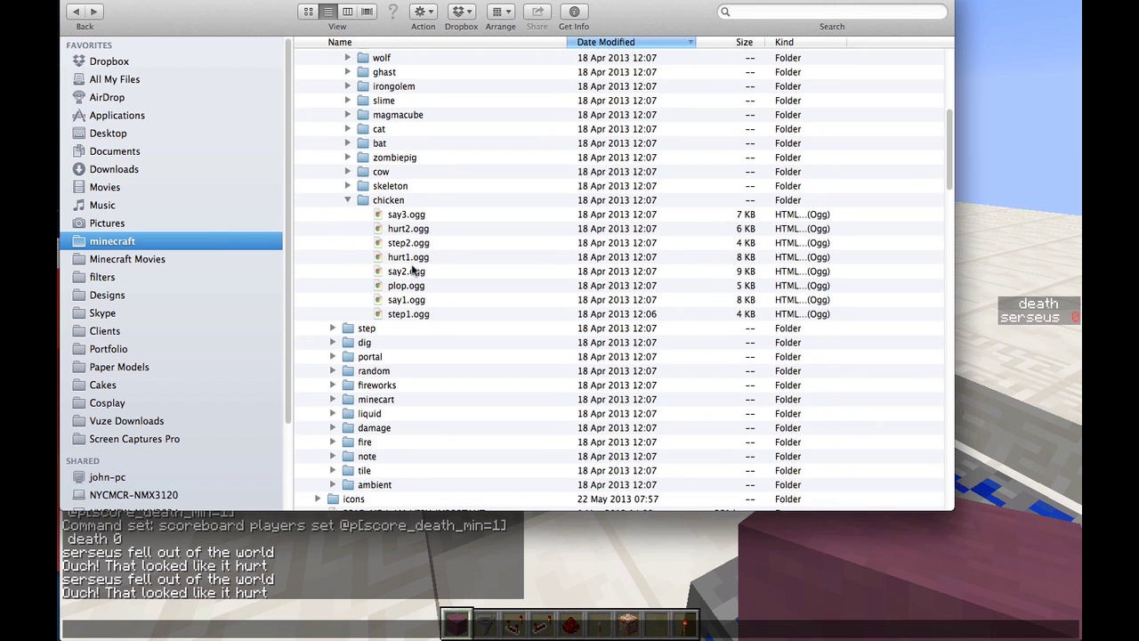
pyautogui.scroll(8, 413, 264)
# Switch back to Minecraft and set the ghast scream command block's command to playsound mob.chicken.hurt @p[score_death_min=1].
pyautogui.click(994, 237)
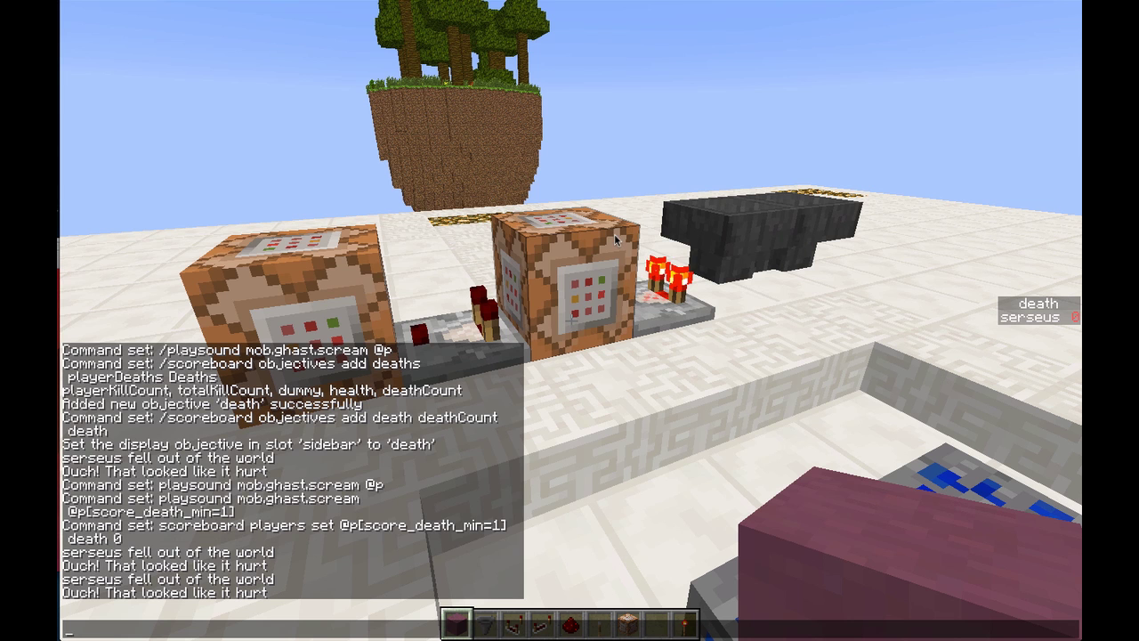
pyautogui.press('Escape')
pyautogui.rightClick(570, 318)
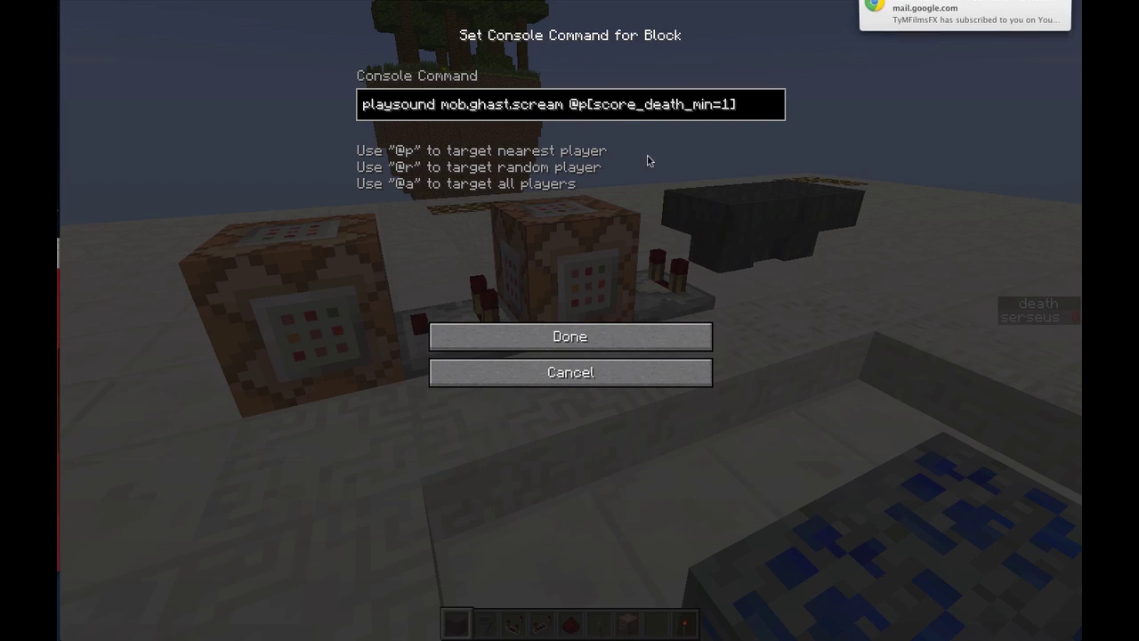
pyautogui.click(562, 120)
pyautogui.press('BackSpace')
pyautogui.press('BackSpace')
pyautogui.press('BackSpace')
pyautogui.press('BackSpace')
pyautogui.press('BackSpace')
pyautogui.press('BackSpace')
pyautogui.press('BackSpace')
pyautogui.press('BackSpace')
pyautogui.press('BackSpace')
pyautogui.press('BackSpace')
pyautogui.press('BackSpace')
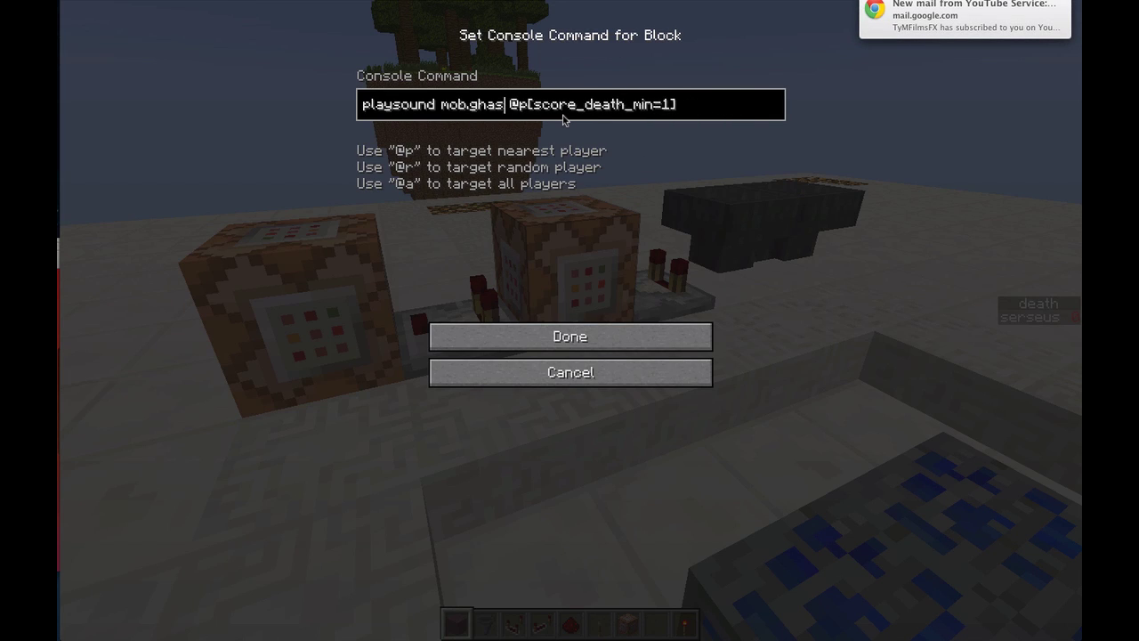
pyautogui.press('BackSpace')
pyautogui.write('chicken')
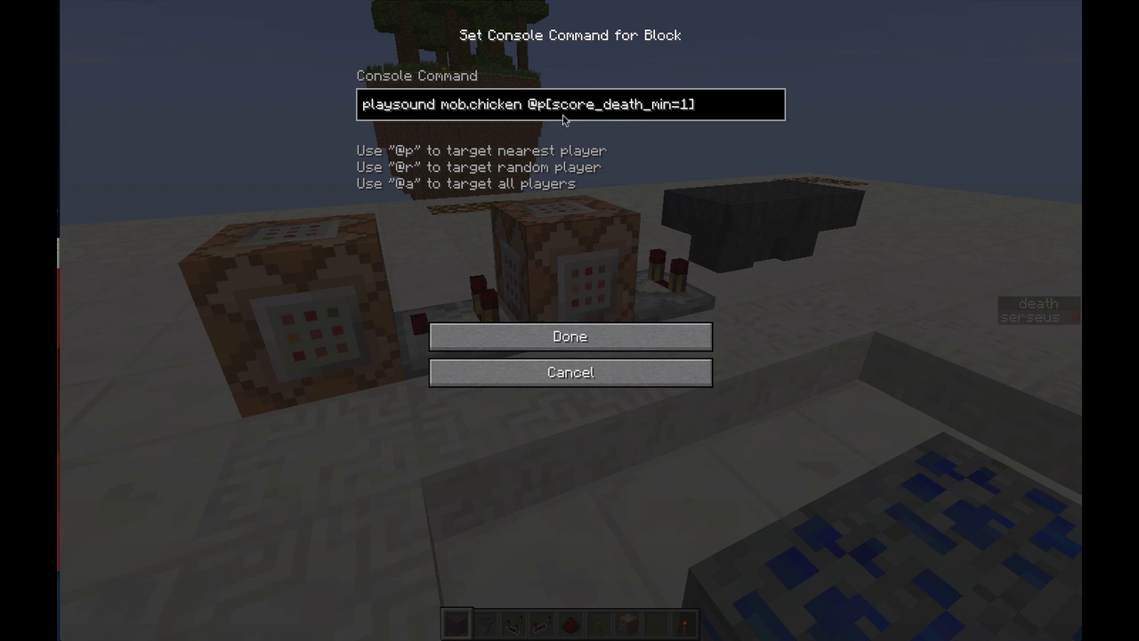
pyautogui.write('.hir')
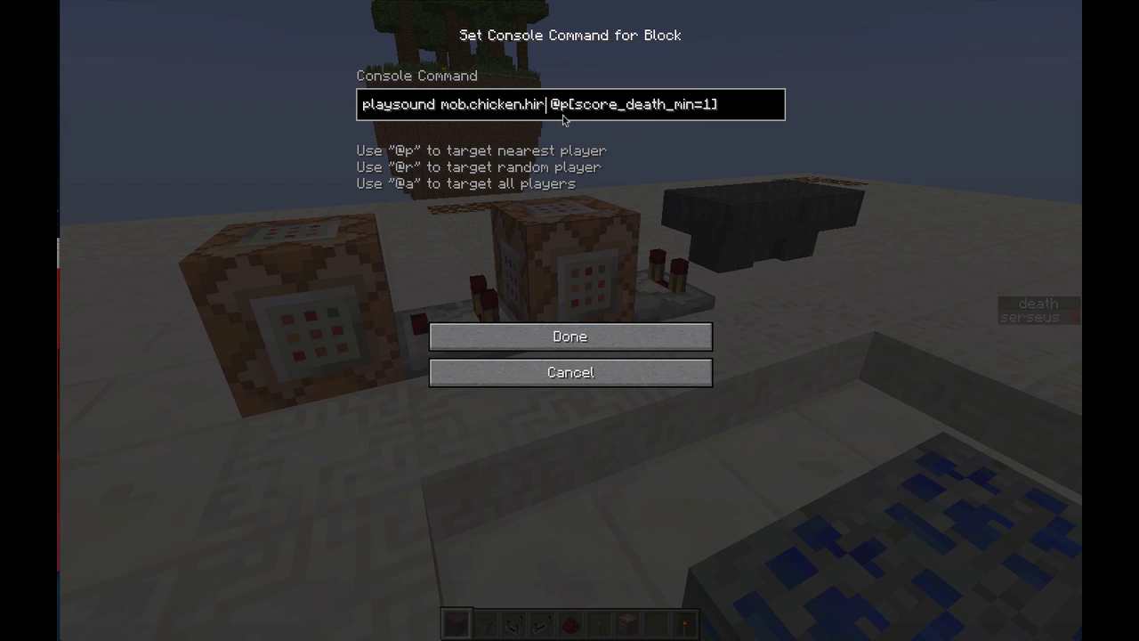
pyautogui.press('BackSpace')
pyautogui.press('BackSpace')
pyautogui.write('urt')
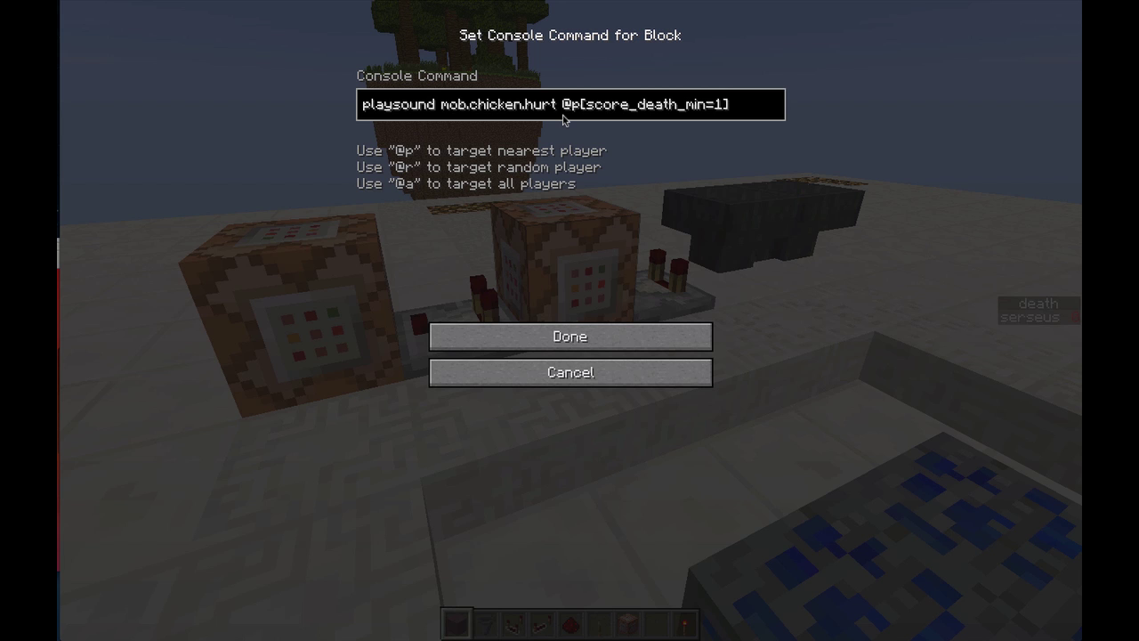
pyautogui.click(590, 339)
# Test the chicken hurt sound by running /kill, and respawn the player.
pyautogui.write('t/kill')
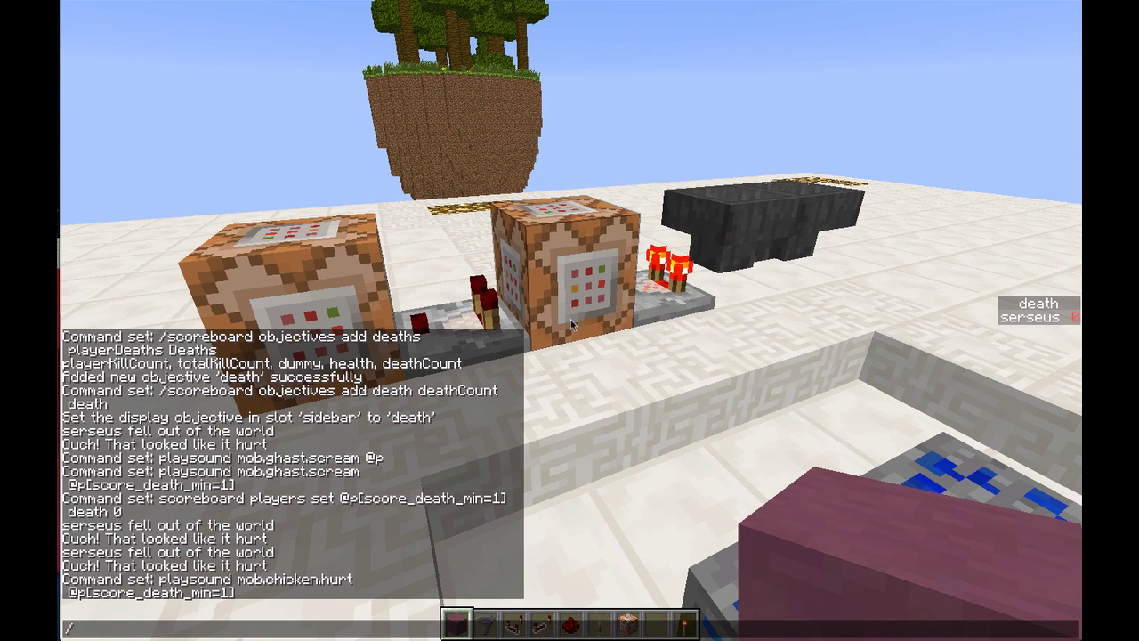
pyautogui.press('Return')
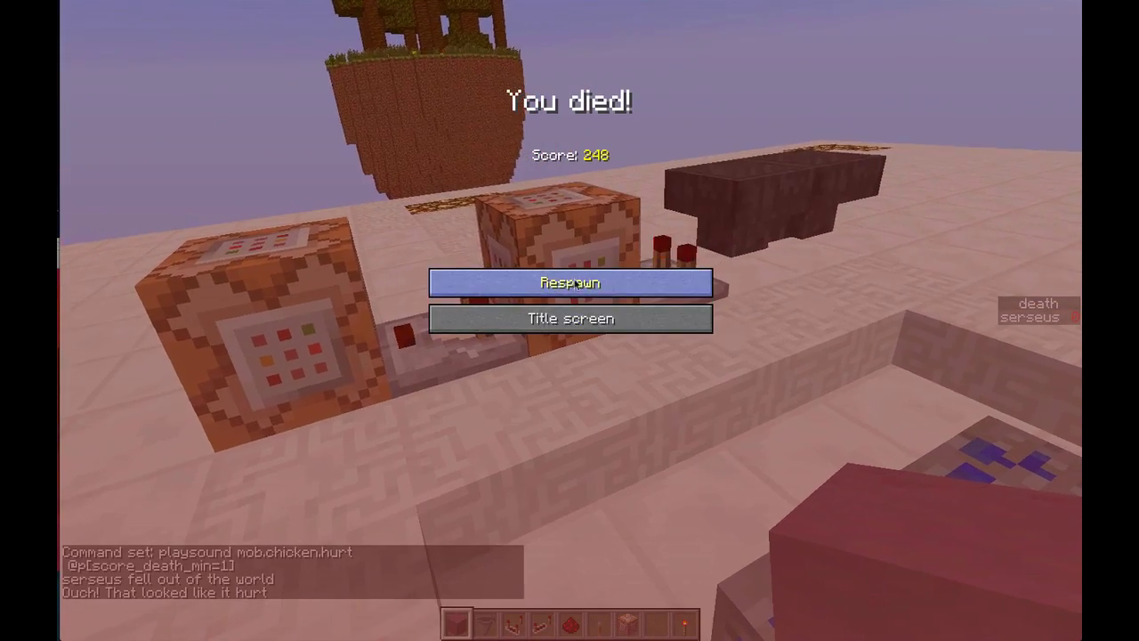
pyautogui.click(572, 283)
# Fly the player backward and up high above the platform with the command block circuit.
pyautogui.press('s')
pyautogui.press('space')
pyautogui.press('space')
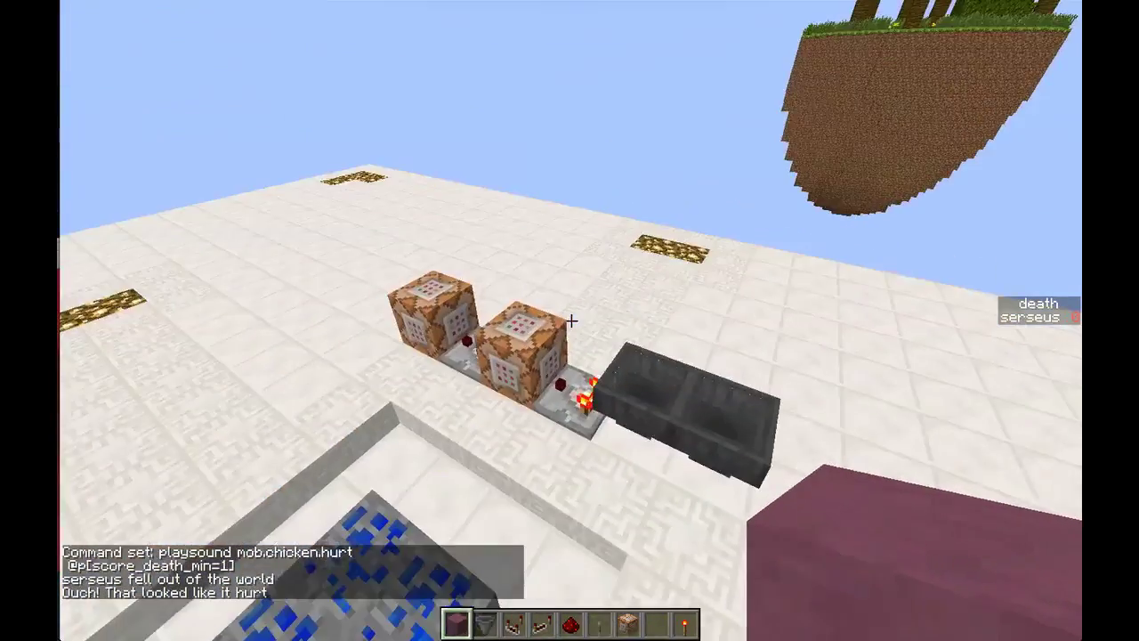
pyautogui.press('t')
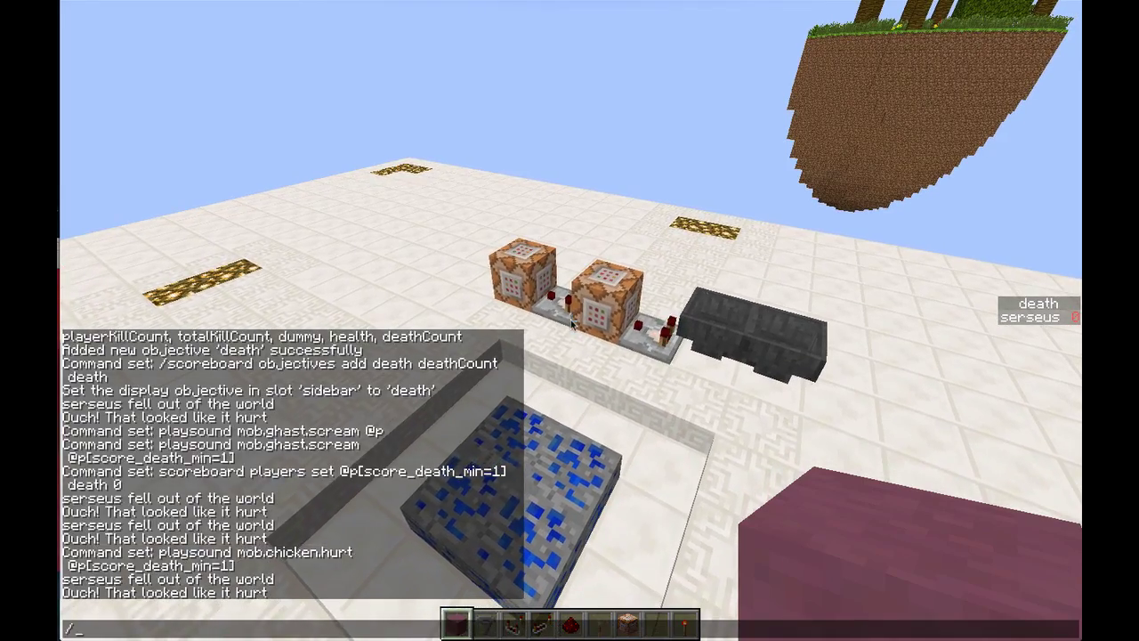
pyautogui.press('Escape')
pyautogui.press('space')
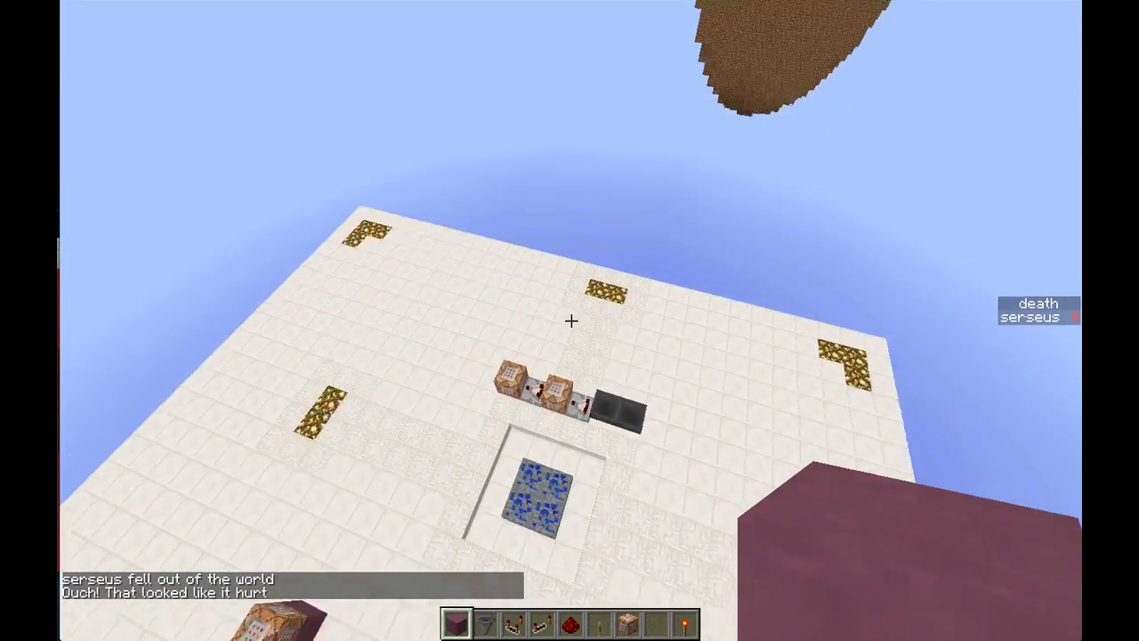
pyautogui.press('space')
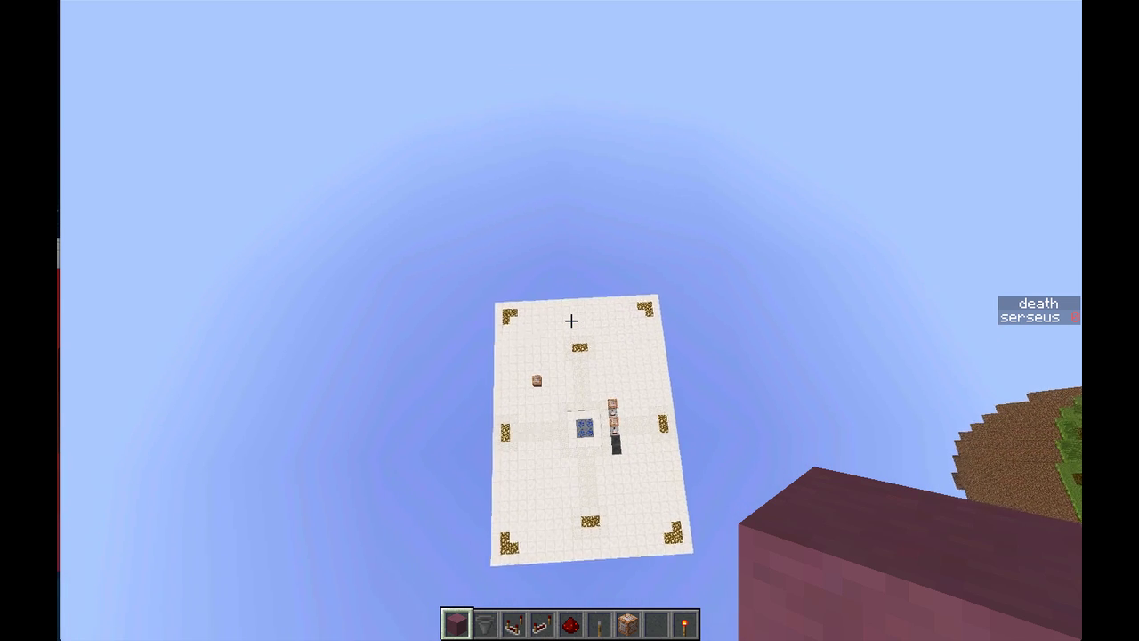
# Change to survival mode with /gamemode 0 so the player dies from the fall, and respawn.
pyautogui.press('/')
pyautogui.write('gamemode 0')
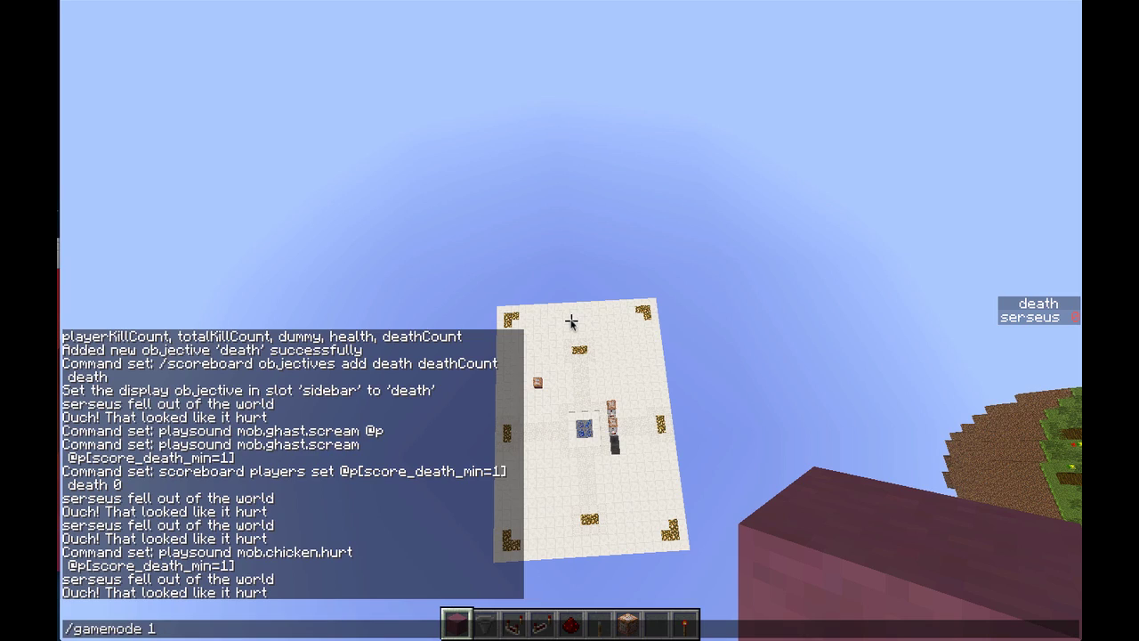
pyautogui.press('Return')
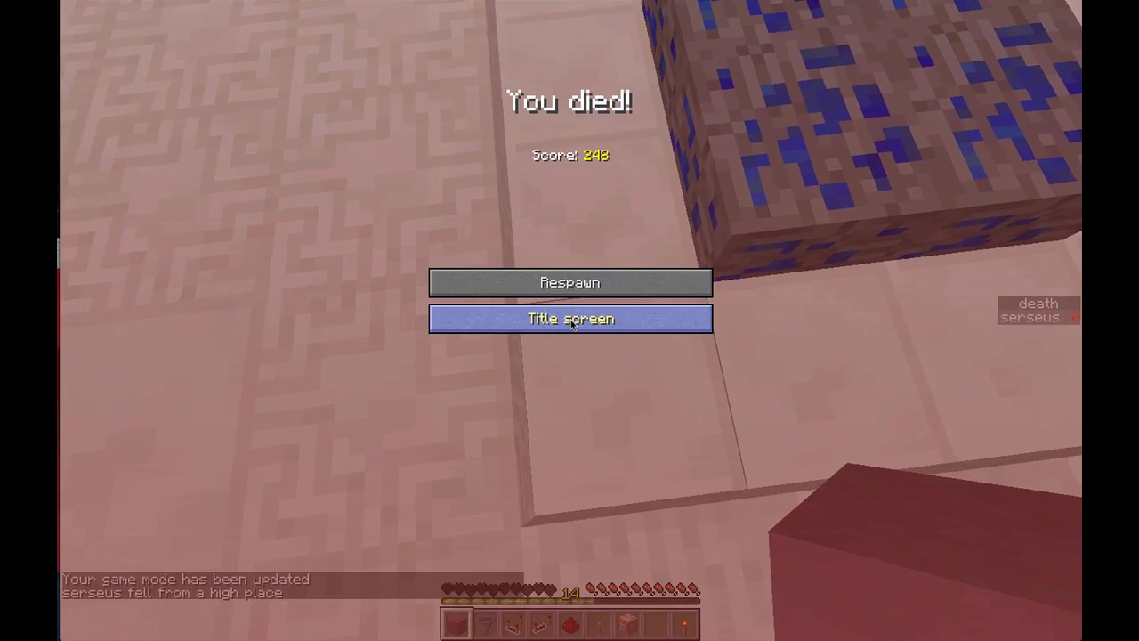
pyautogui.click(624, 283)
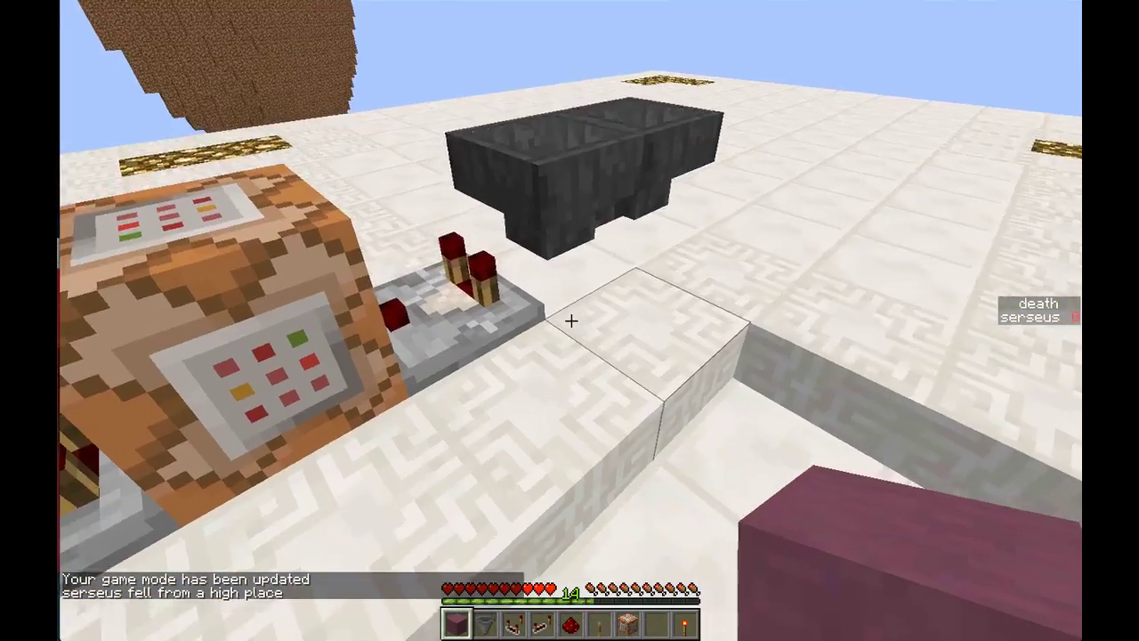